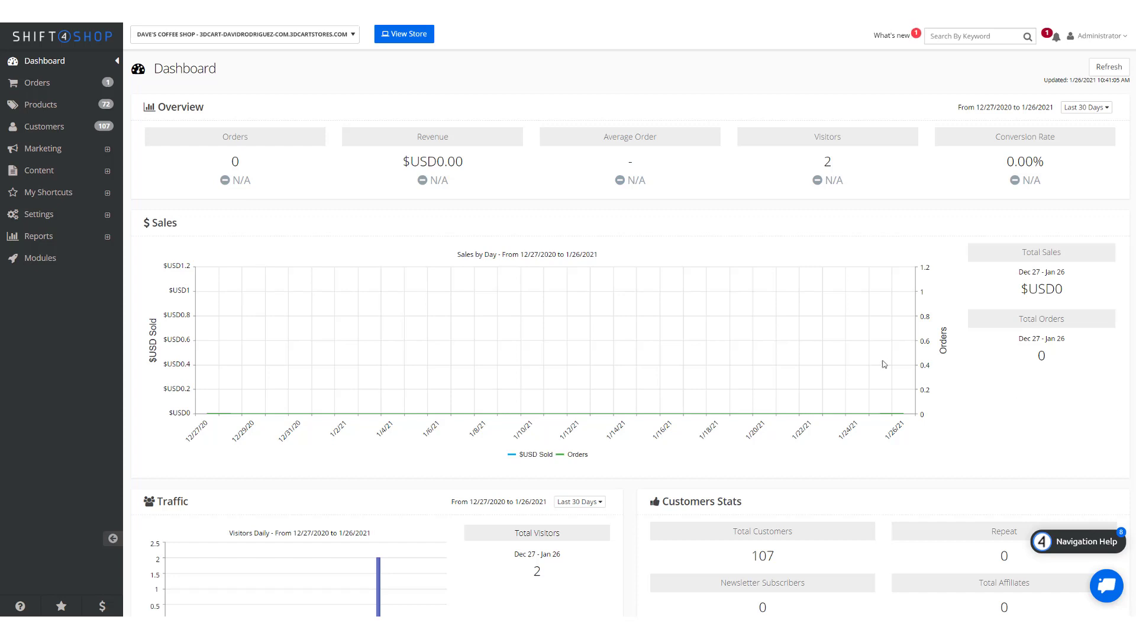
- Open Marketing > Promotion Manager and start creating a new promotion
{"action": "left_click", "coordinate": [93, 152]}
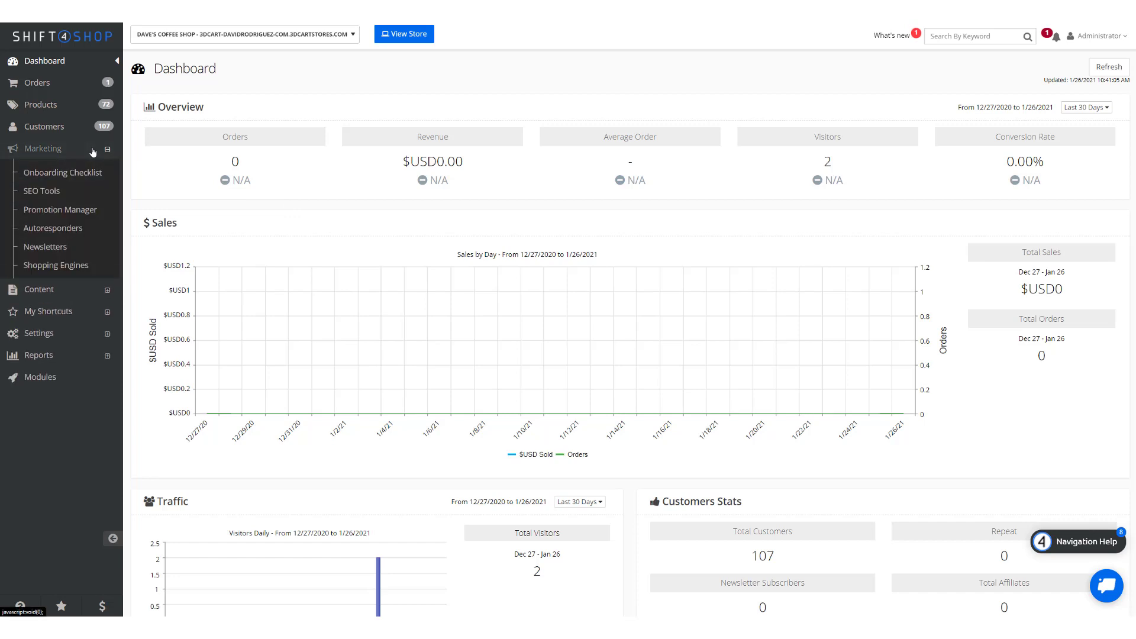
{"action": "left_click", "coordinate": [106, 211]}
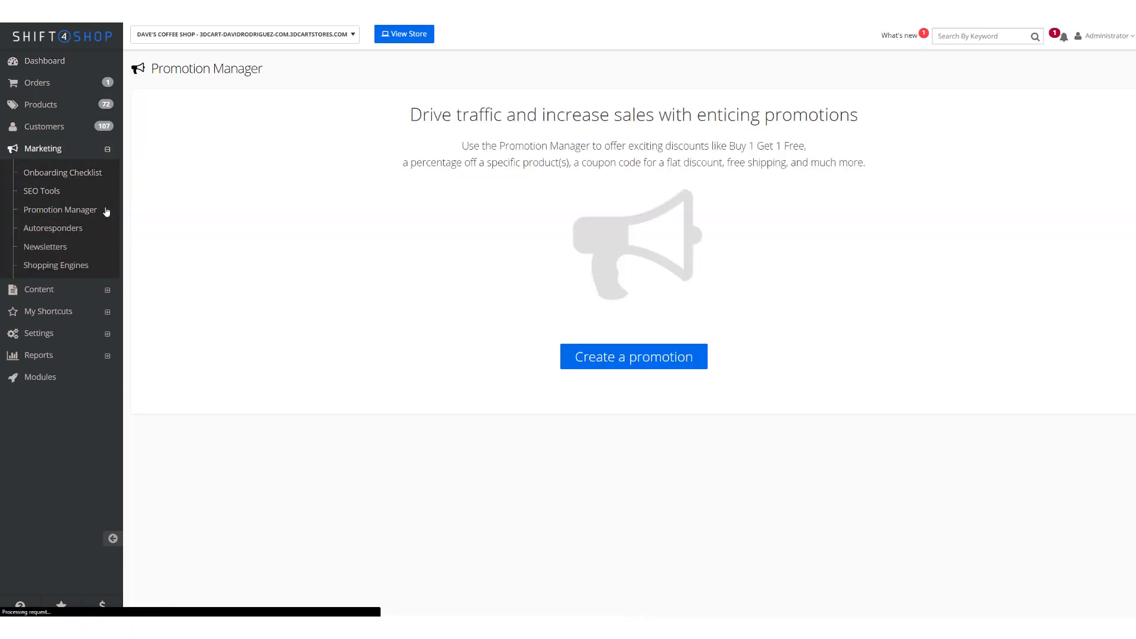
{"action": "left_click", "coordinate": [624, 369]}
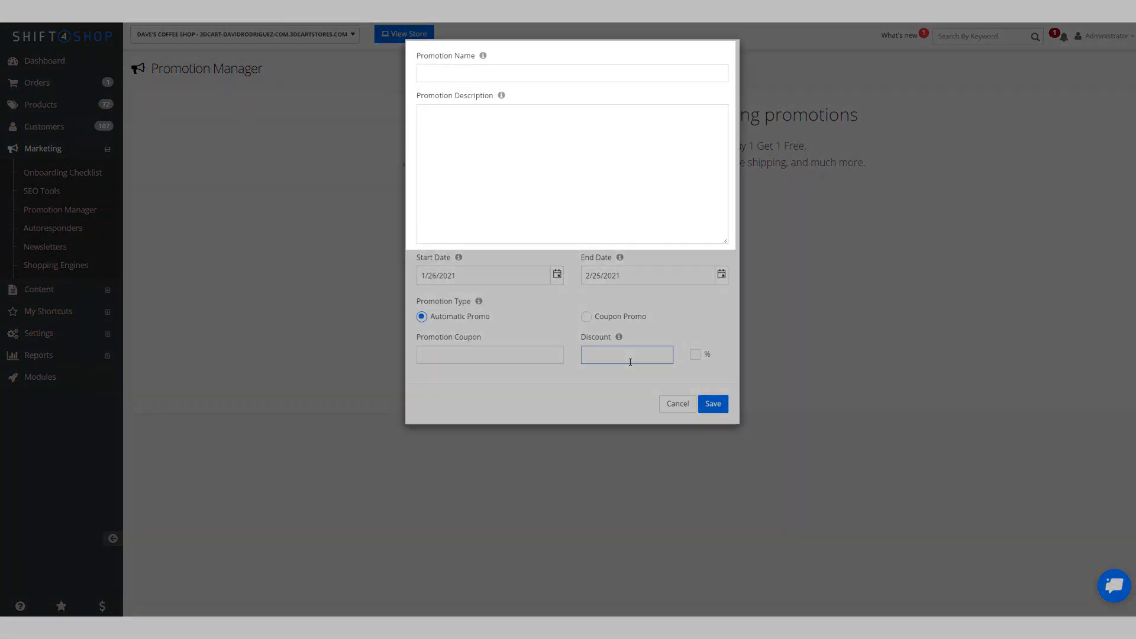
- Name the promotion 'New Discount', described as 'Discount for returning customers'
{"action": "left_click", "coordinate": [666, 74]}
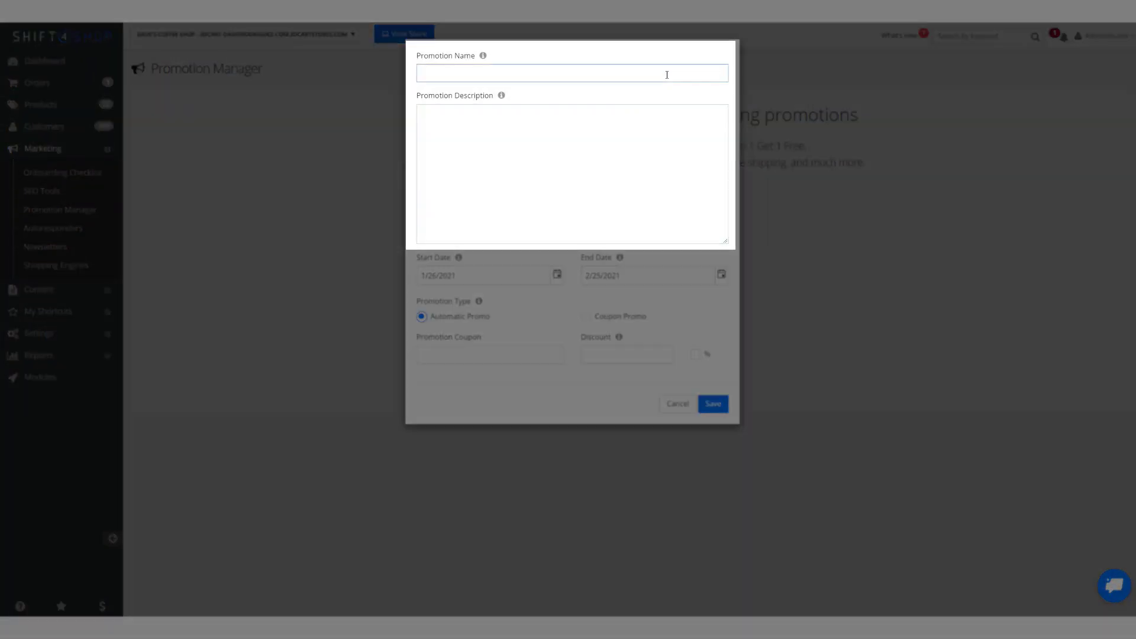
{"action": "type", "text": "New Discount"}
{"action": "left_click", "coordinate": [652, 115]}
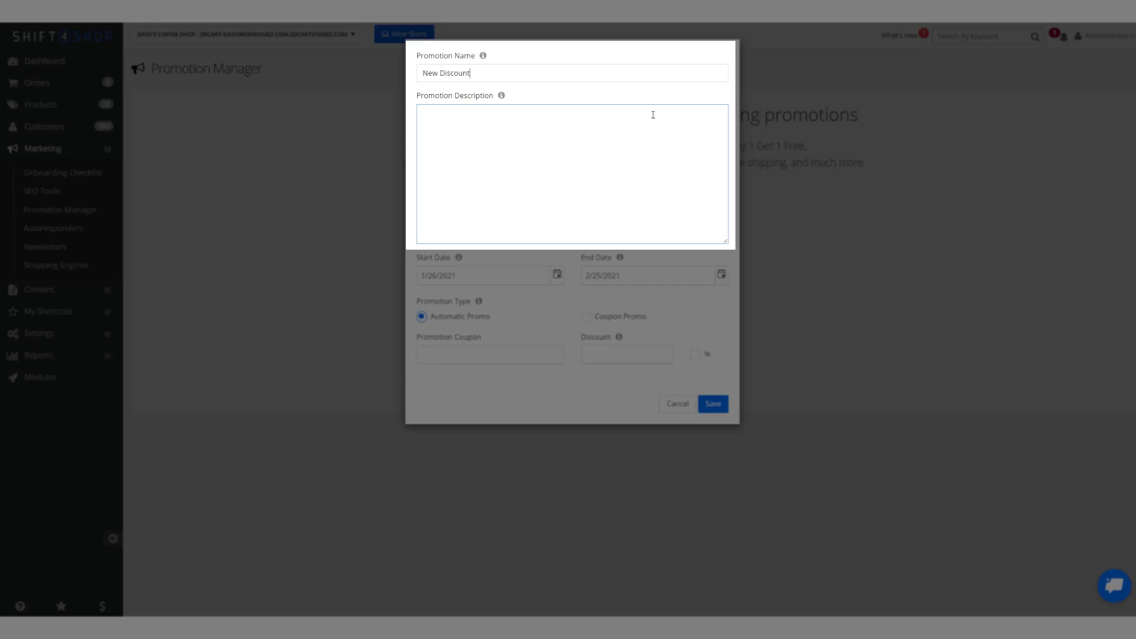
{"action": "type", "text": "Discount for returning custo"}
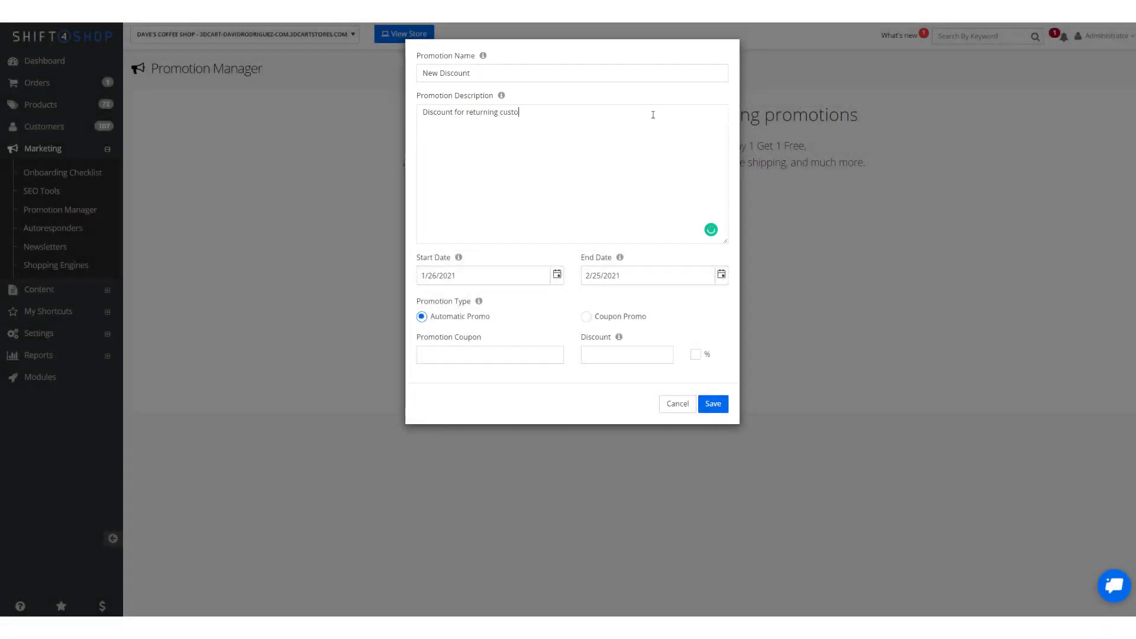
{"action": "type", "text": "mers"}
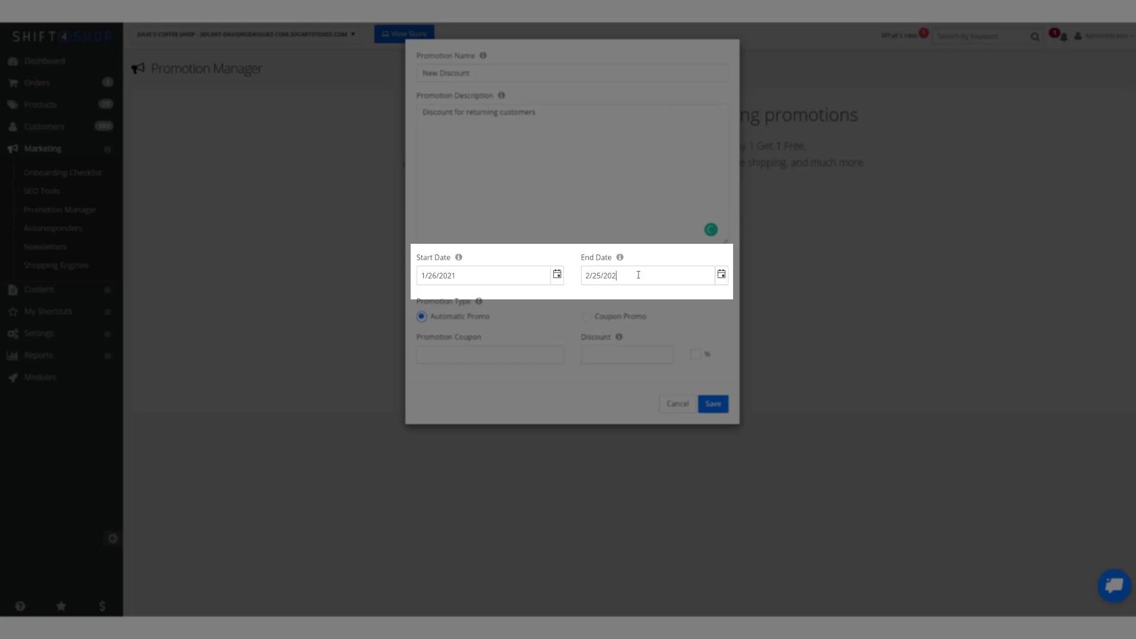
{"action": "type", "text": "5"}
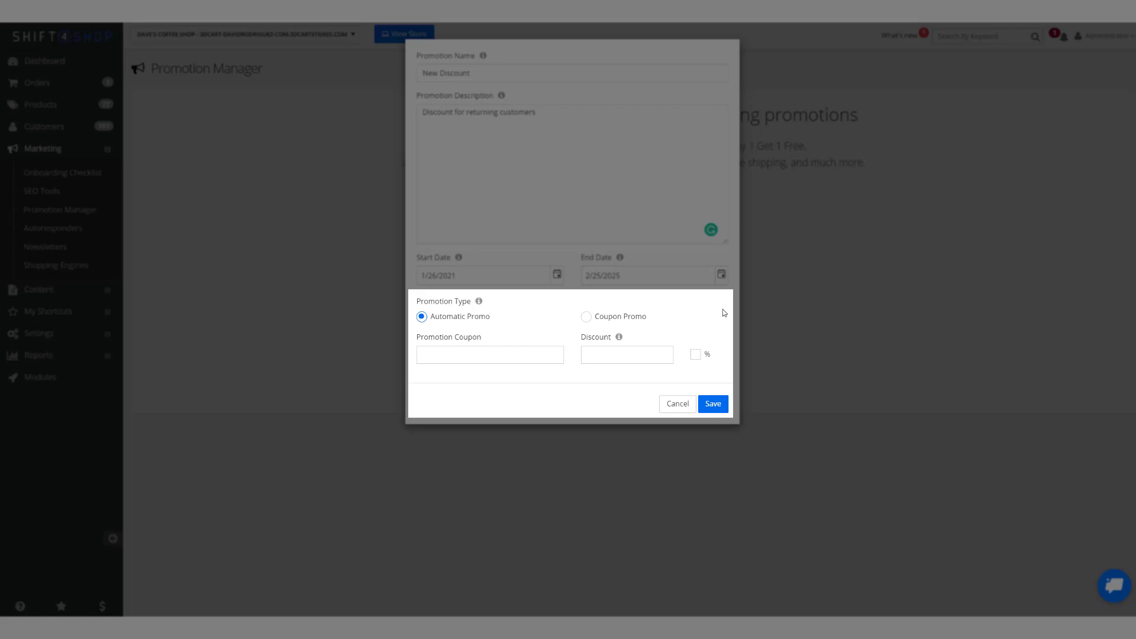
- Make New Discount a coupon promotion with code Discount1 and save it
{"action": "left_click", "coordinate": [586, 318]}
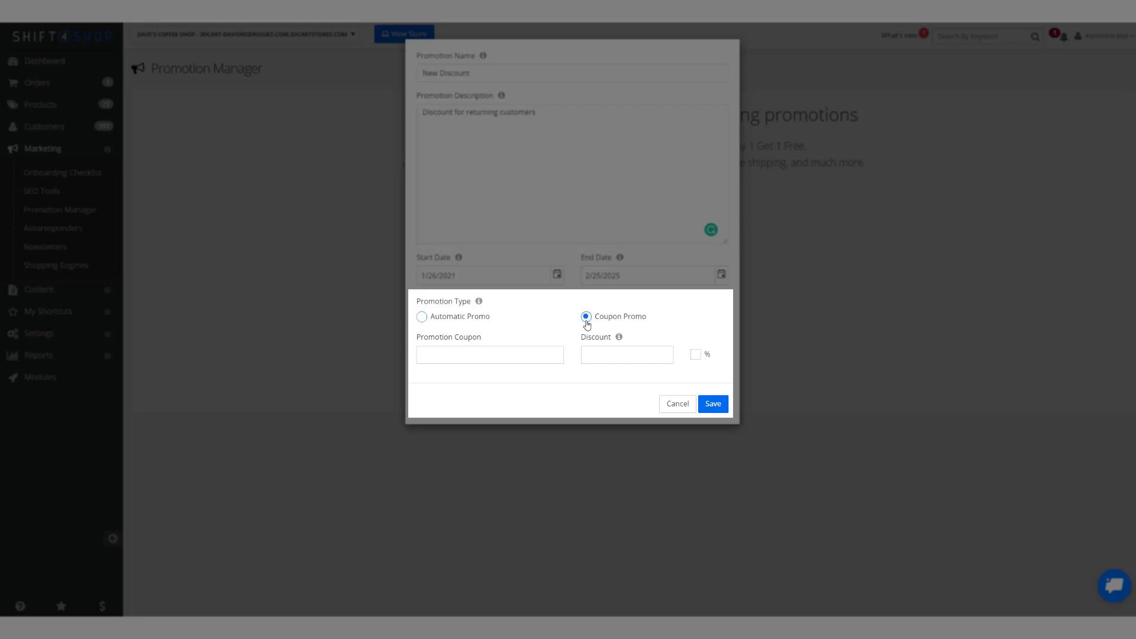
{"action": "left_click", "coordinate": [518, 356]}
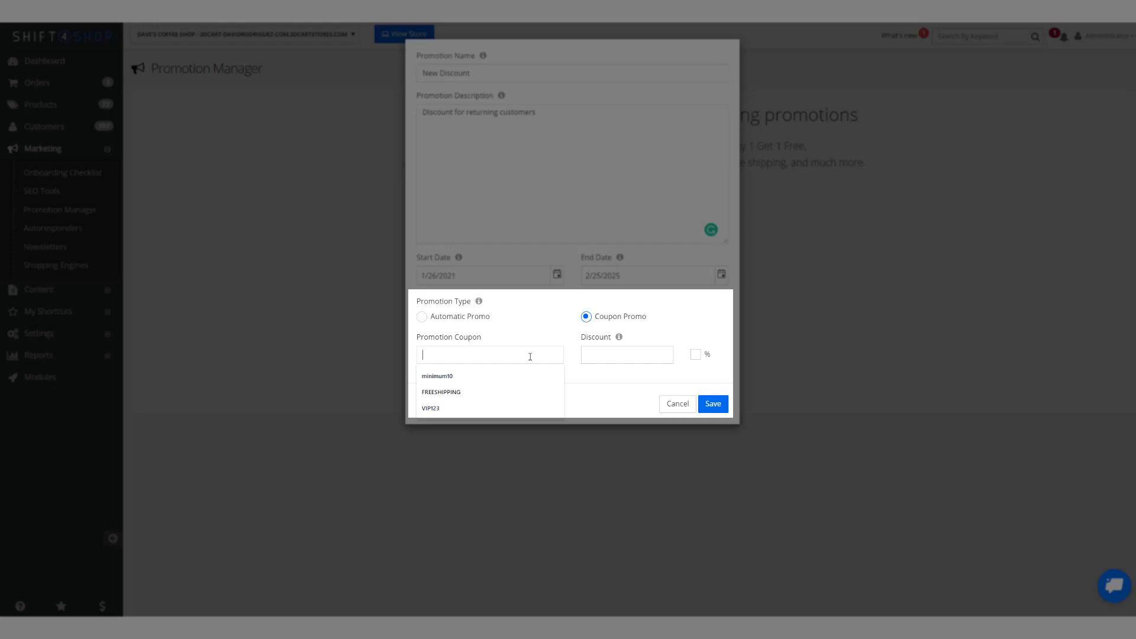
{"action": "type", "text": "Discount1"}
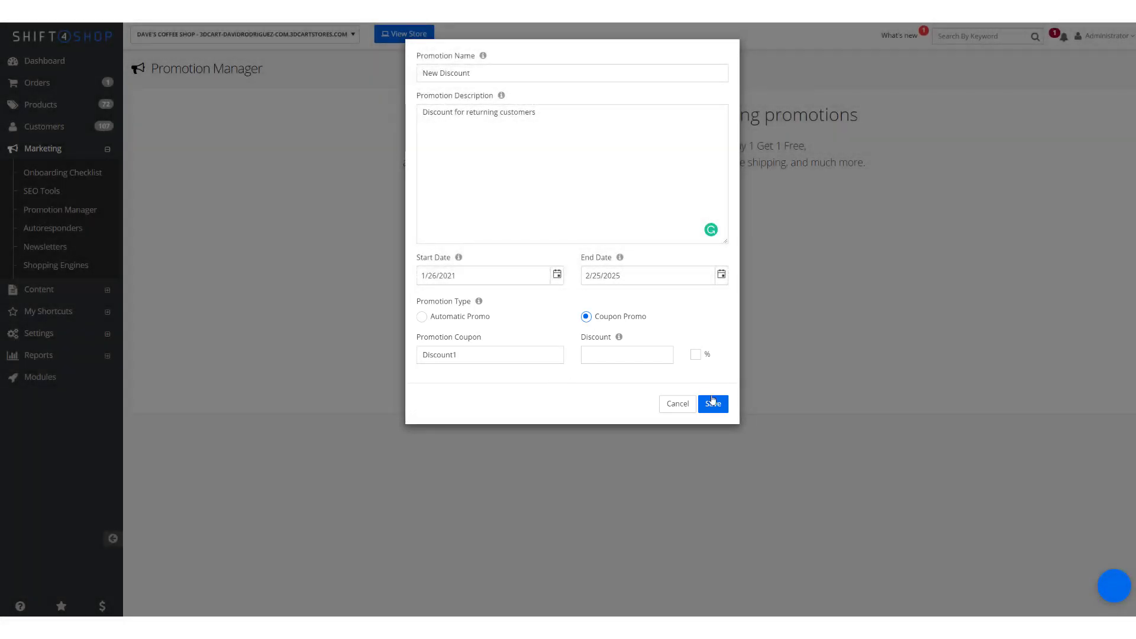
{"action": "left_click", "coordinate": [713, 402]}
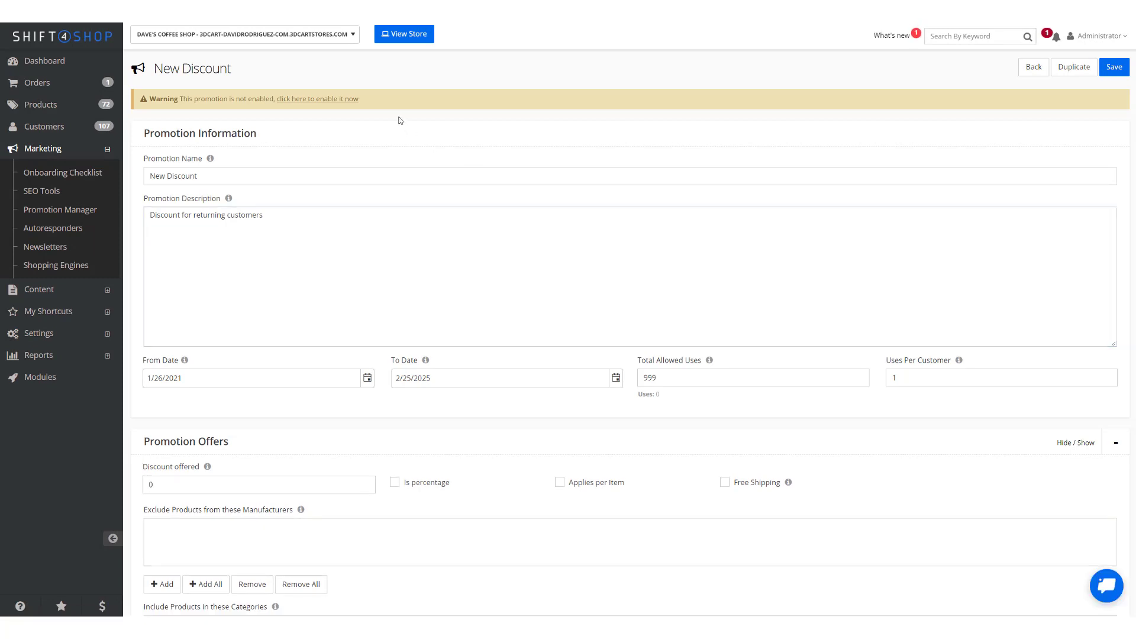
{"action": "left_click", "coordinate": [349, 102]}
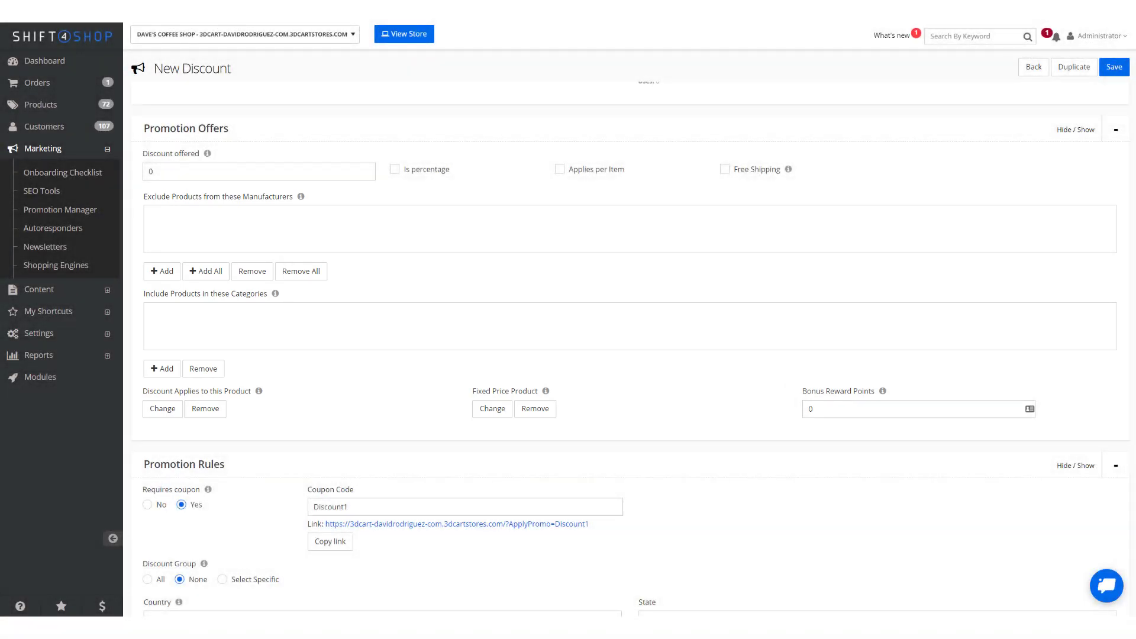
- Set the New Discount promotion rule Min Amount ($) to 75.00
{"action": "scroll", "coordinate": [946, 535], "scroll_direction": "down", "scroll_amount": 5}
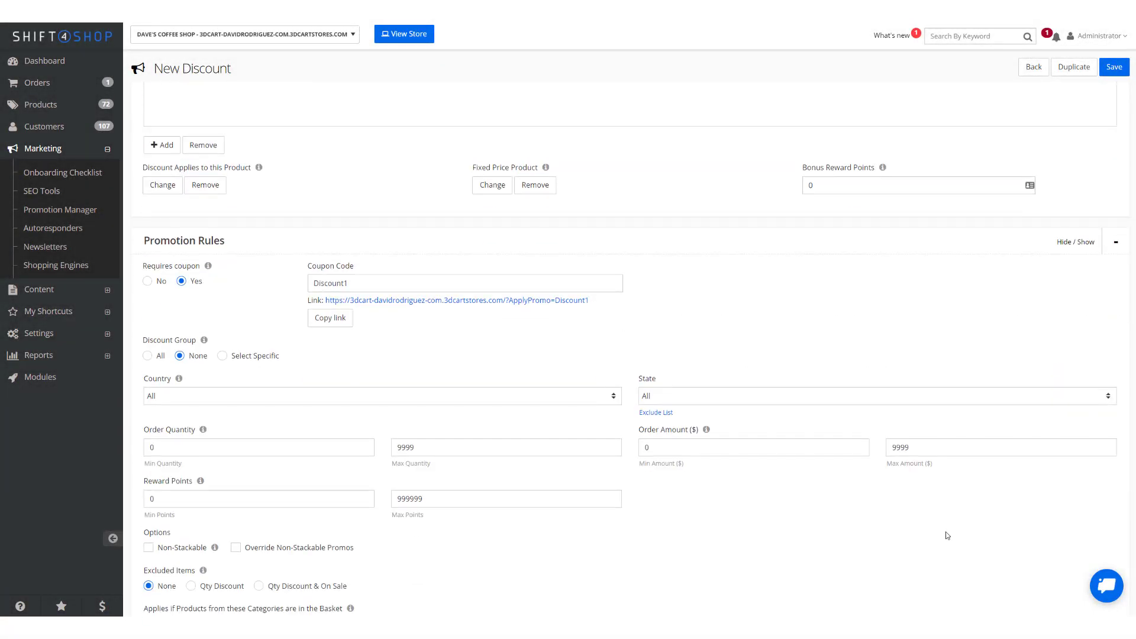
{"action": "scroll", "coordinate": [946, 535], "scroll_direction": "down", "scroll_amount": 2}
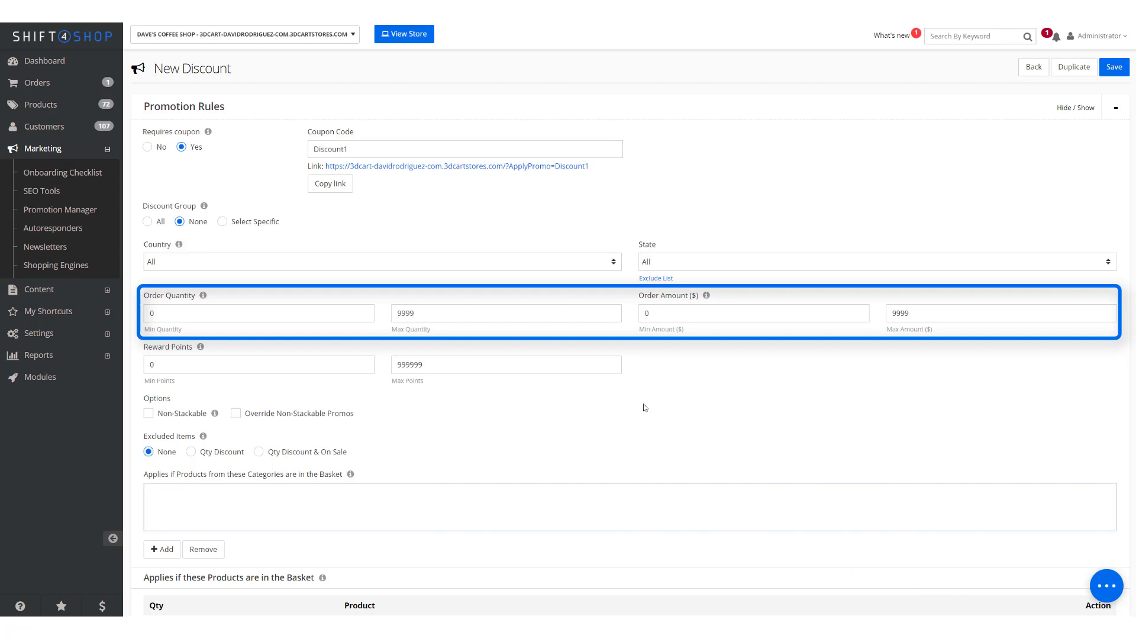
{"action": "left_click", "coordinate": [675, 309]}
{"action": "type", "text": "75"}
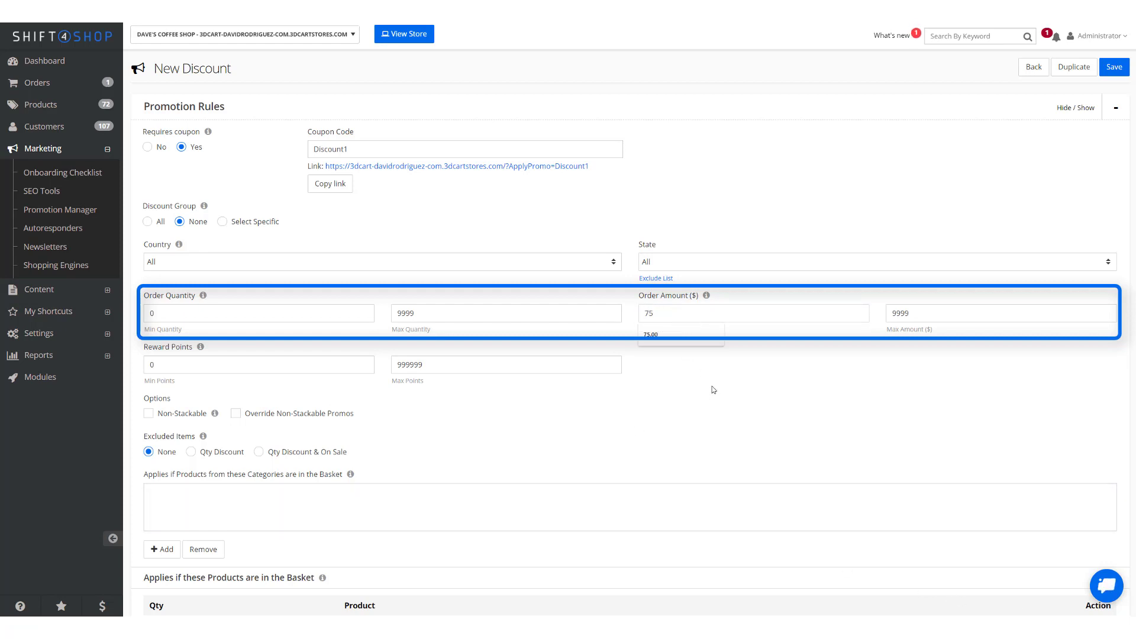
{"action": "key", "text": "Down"}
{"action": "key", "text": "Return"}
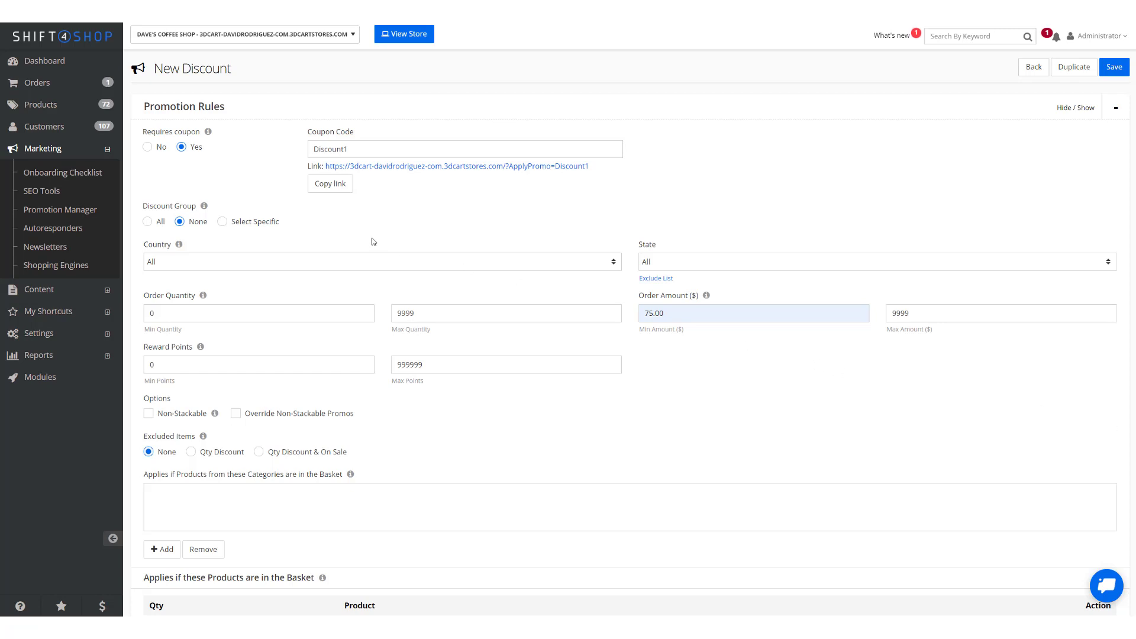
- Start a second promotion named 'Free Shipping Over $75' with a free shipping description
{"action": "left_click", "coordinate": [74, 214]}
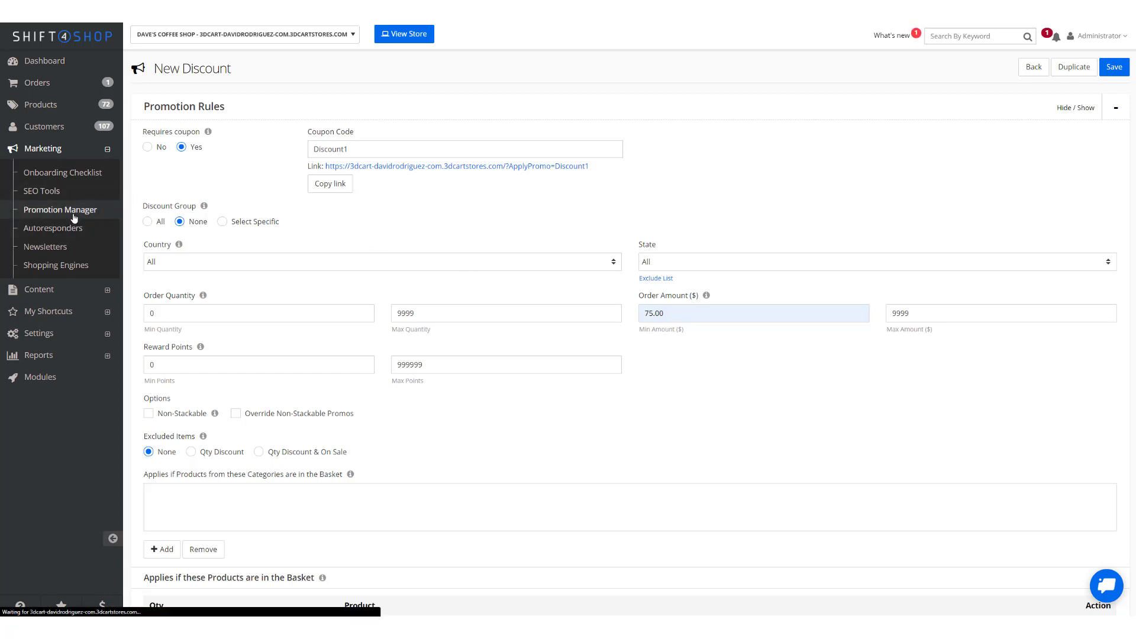
{"action": "left_click", "coordinate": [1095, 66]}
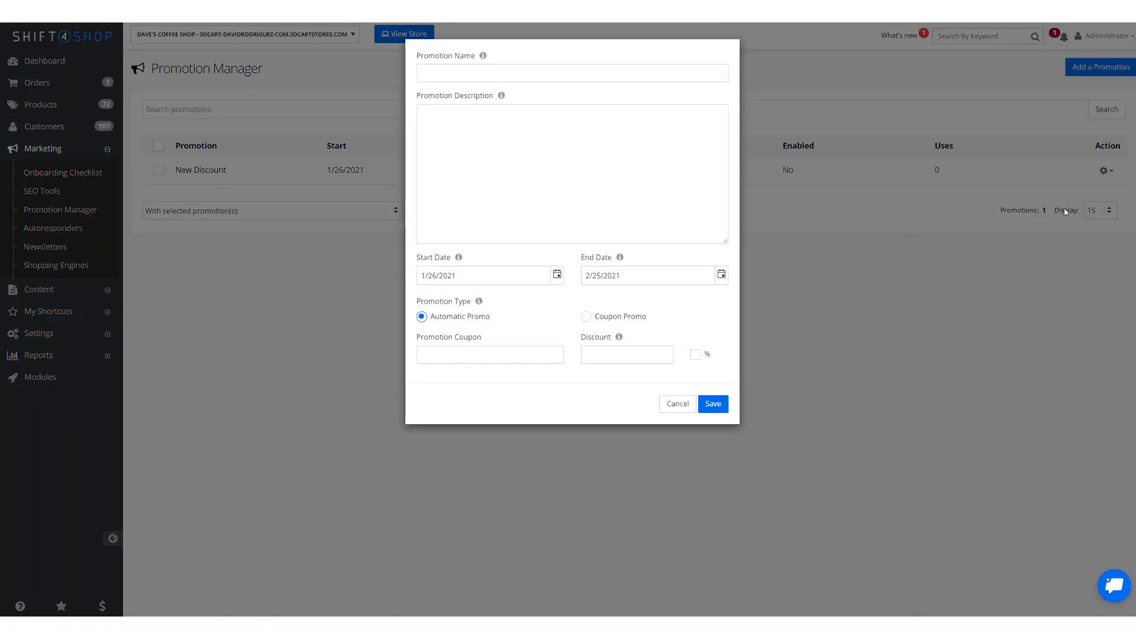
{"action": "left_click", "coordinate": [677, 73]}
{"action": "type", "text": "Free Shi"}
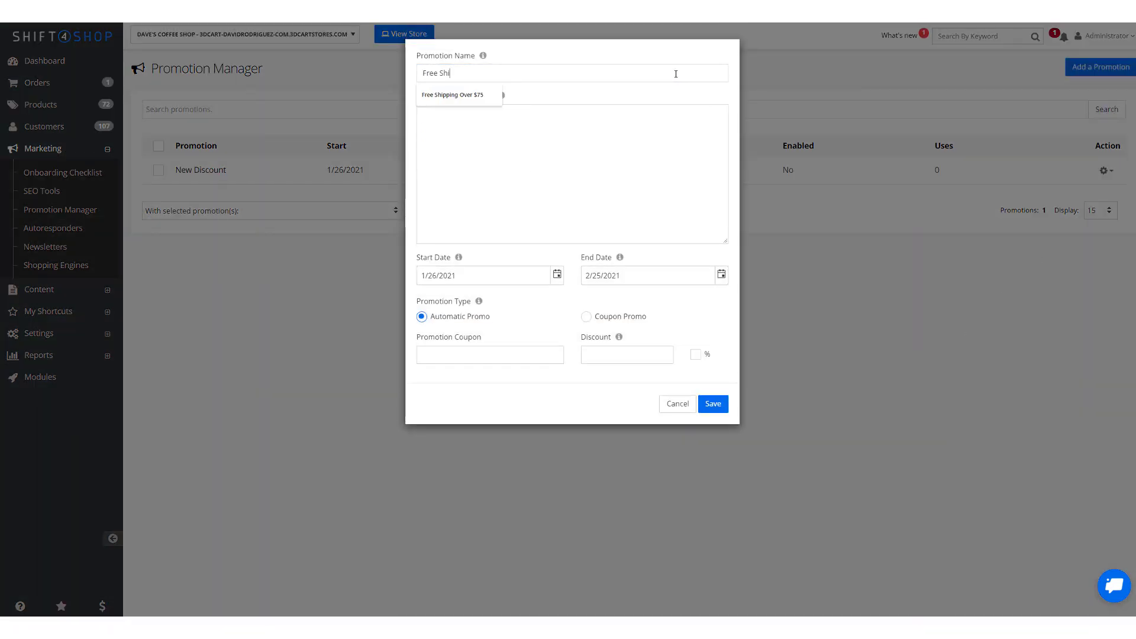
{"action": "key", "text": "Down"}
{"action": "key", "text": "Return"}
{"action": "left_click", "coordinate": [564, 147]}
{"action": "type", "text": "Free shipping"}
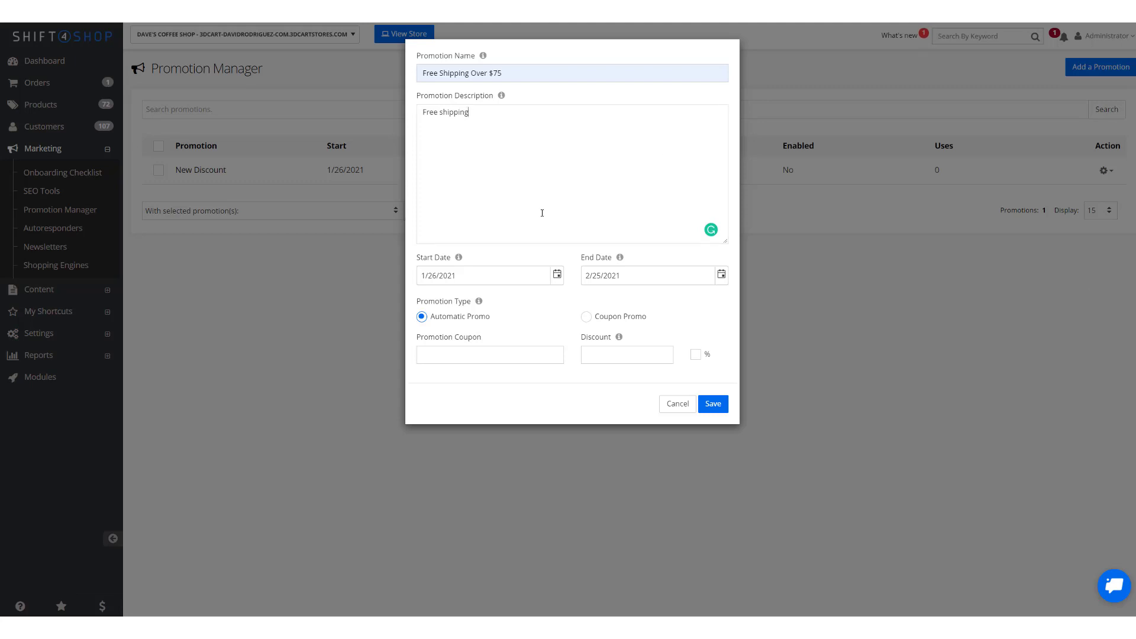
- Make it a coupon promotion using the FREESHIPPING code and save it
{"action": "left_click", "coordinate": [584, 323]}
{"action": "left_click", "coordinate": [545, 356]}
{"action": "left_click", "coordinate": [556, 392]}
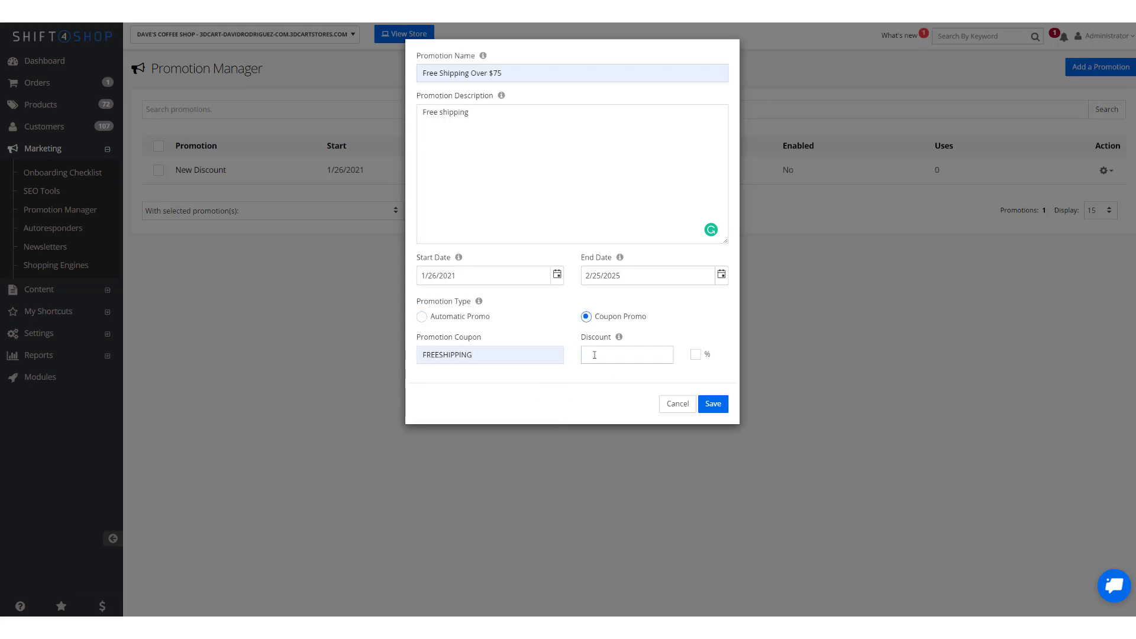
{"action": "left_click", "coordinate": [713, 406]}
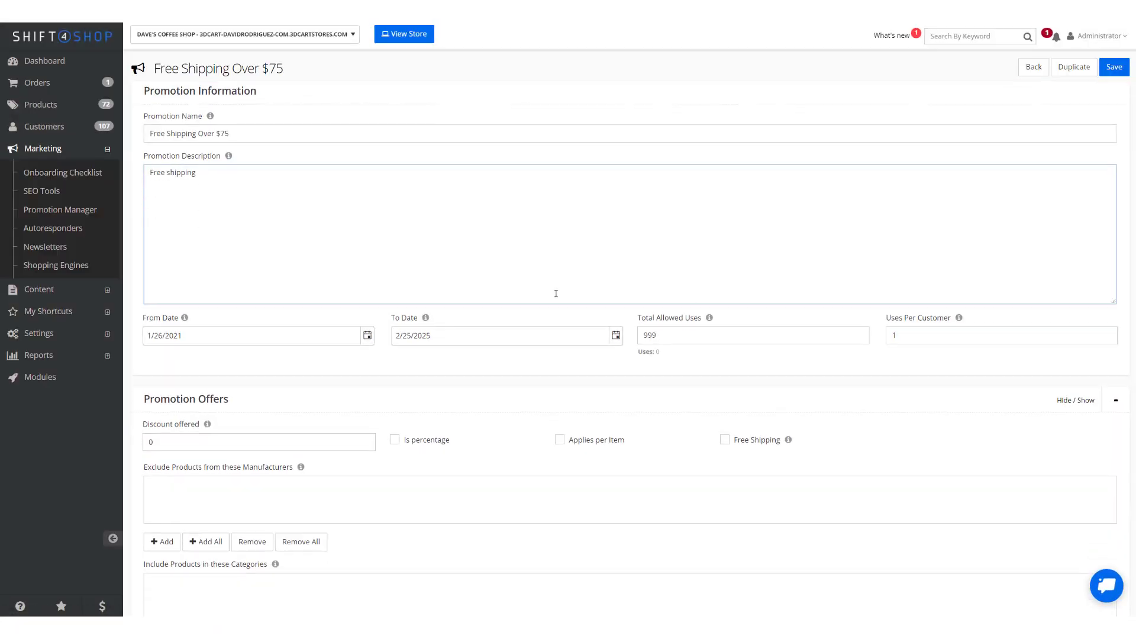
- Turn on the free shipping offer for Free Shipping Over $75
{"action": "scroll", "coordinate": [542, 299], "scroll_direction": "down", "scroll_amount": 3}
{"action": "scroll", "coordinate": [547, 296], "scroll_direction": "down", "scroll_amount": 1}
{"action": "scroll", "coordinate": [555, 294], "scroll_direction": "down", "scroll_amount": 1}
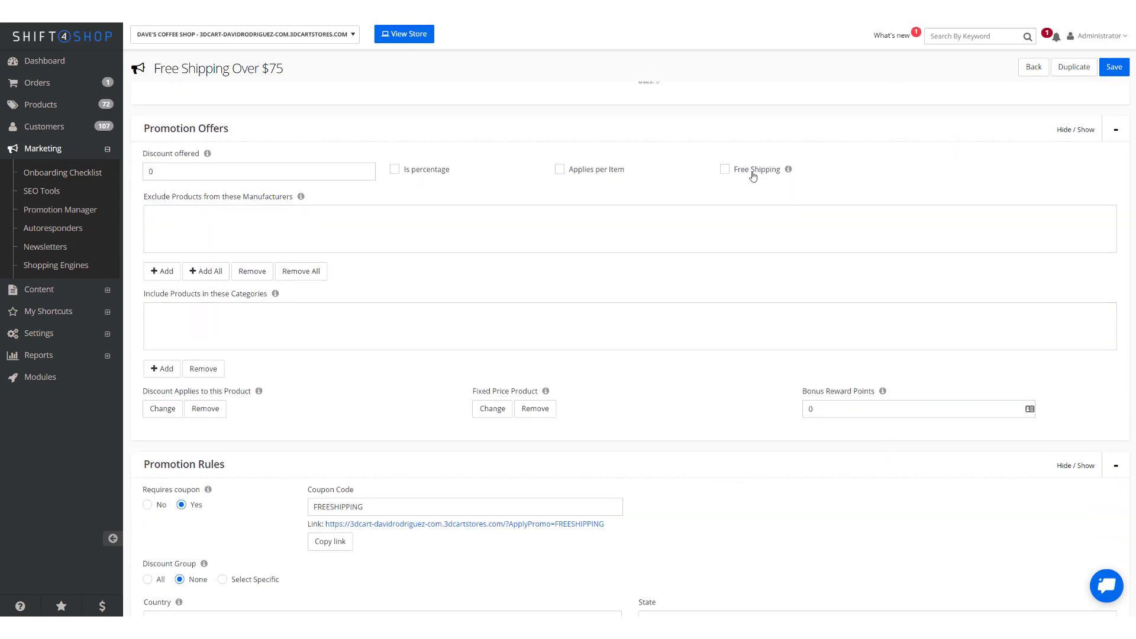
{"action": "left_click", "coordinate": [725, 170]}
- Set the minimum order amount to 75.00, save, and enable the promotion
{"action": "scroll", "coordinate": [807, 285], "scroll_direction": "down", "scroll_amount": 1}
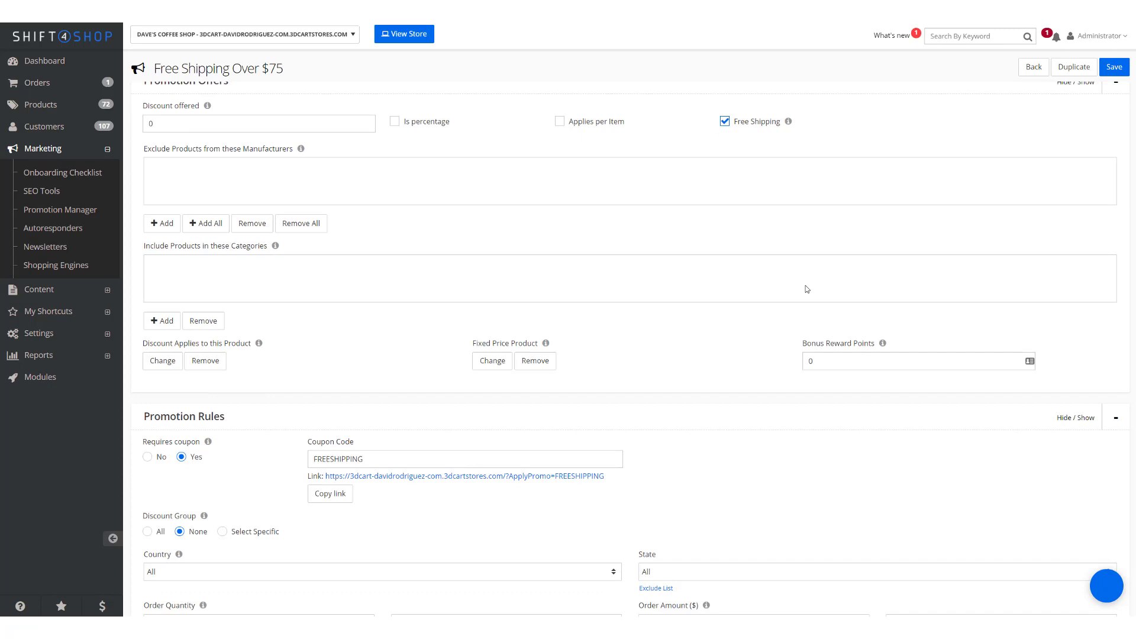
{"action": "scroll", "coordinate": [807, 285], "scroll_direction": "down", "scroll_amount": 4}
{"action": "scroll", "coordinate": [910, 396], "scroll_direction": "down", "scroll_amount": 1}
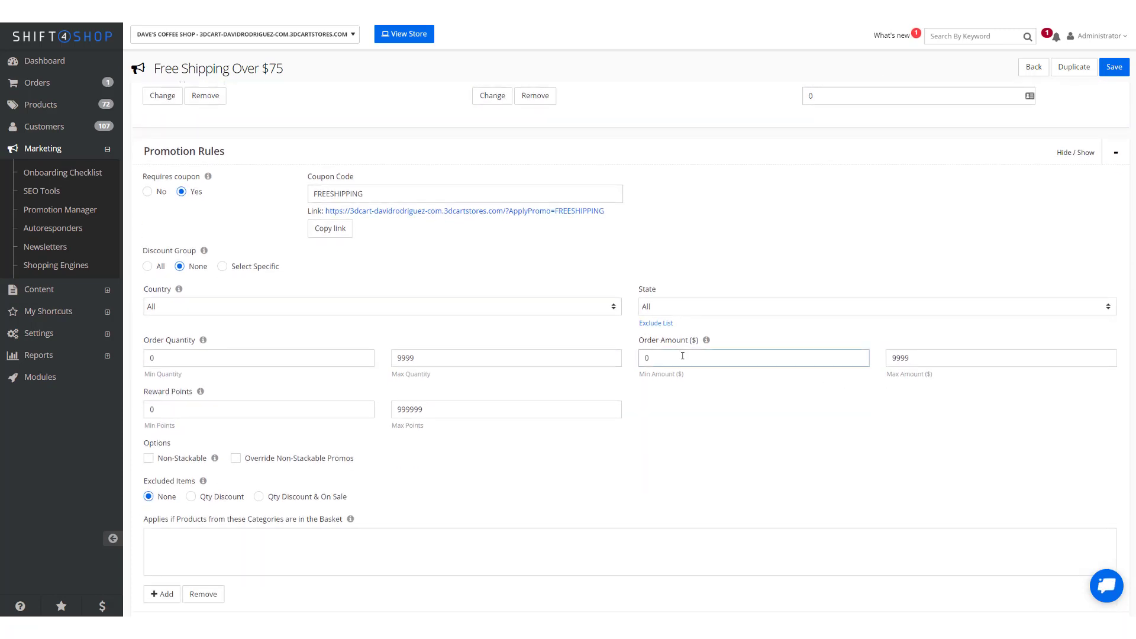
{"action": "type", "text": "75"}
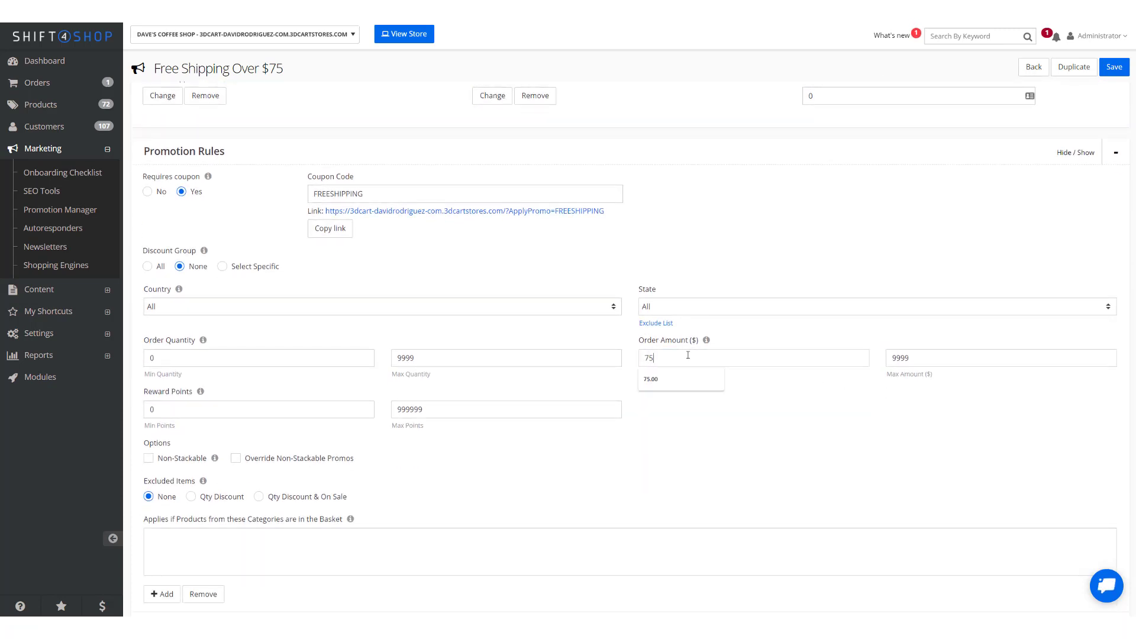
{"action": "left_click", "coordinate": [684, 378]}
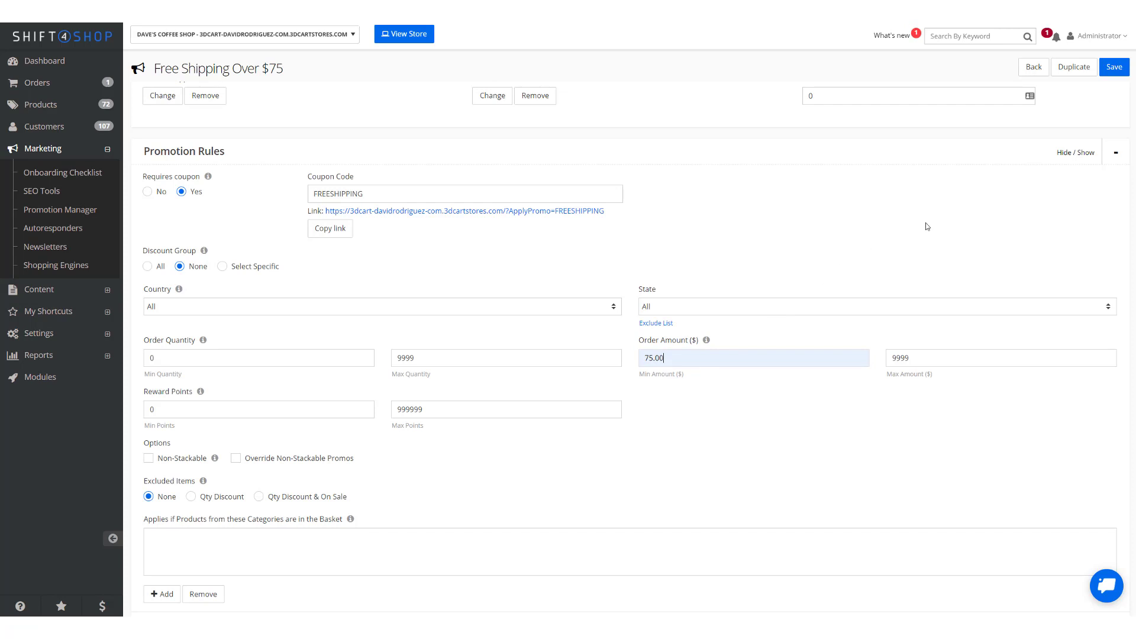
{"action": "left_click", "coordinate": [1113, 67]}
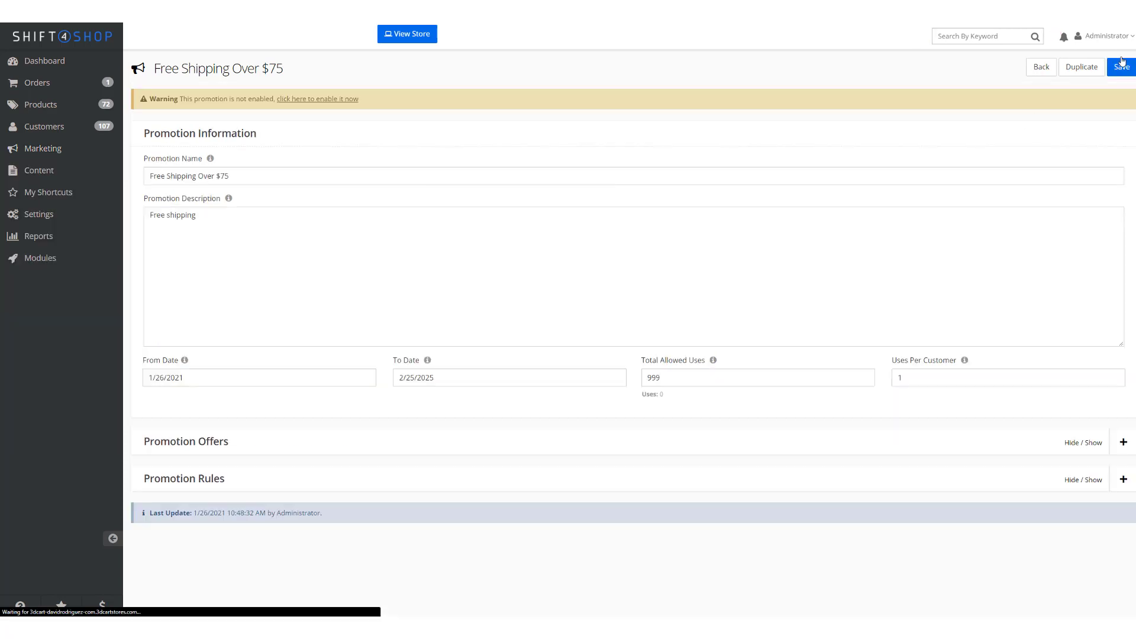
{"action": "left_click", "coordinate": [312, 101]}
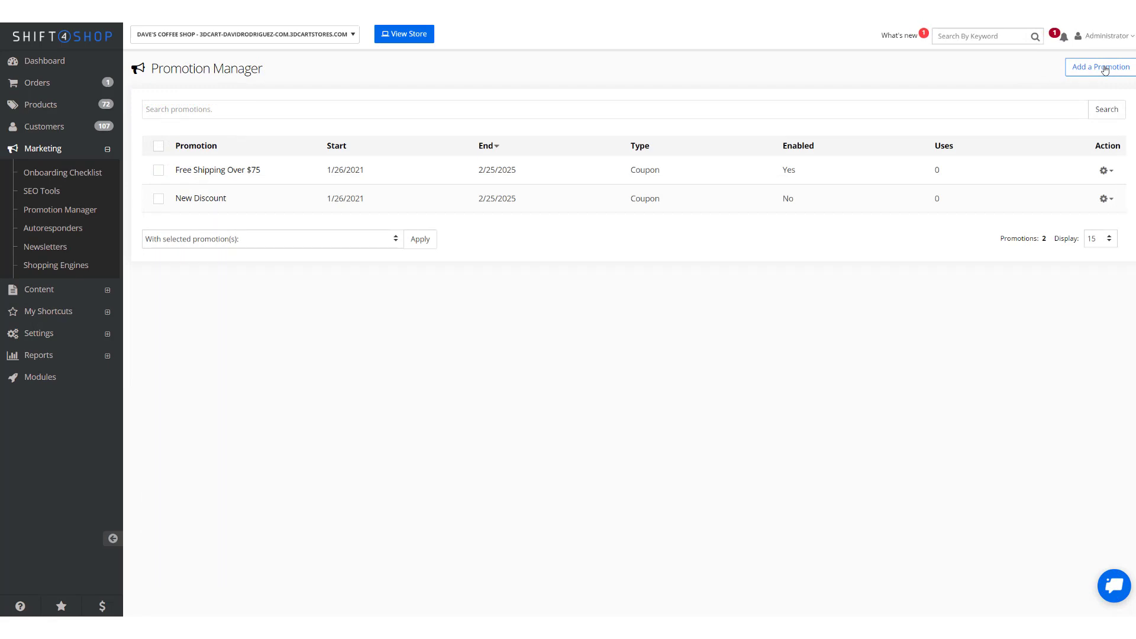
- Start a third promotion 'Buy 1 Get 1 Free', described 'But 1 item get another item free'
{"action": "left_click", "coordinate": [1104, 69]}
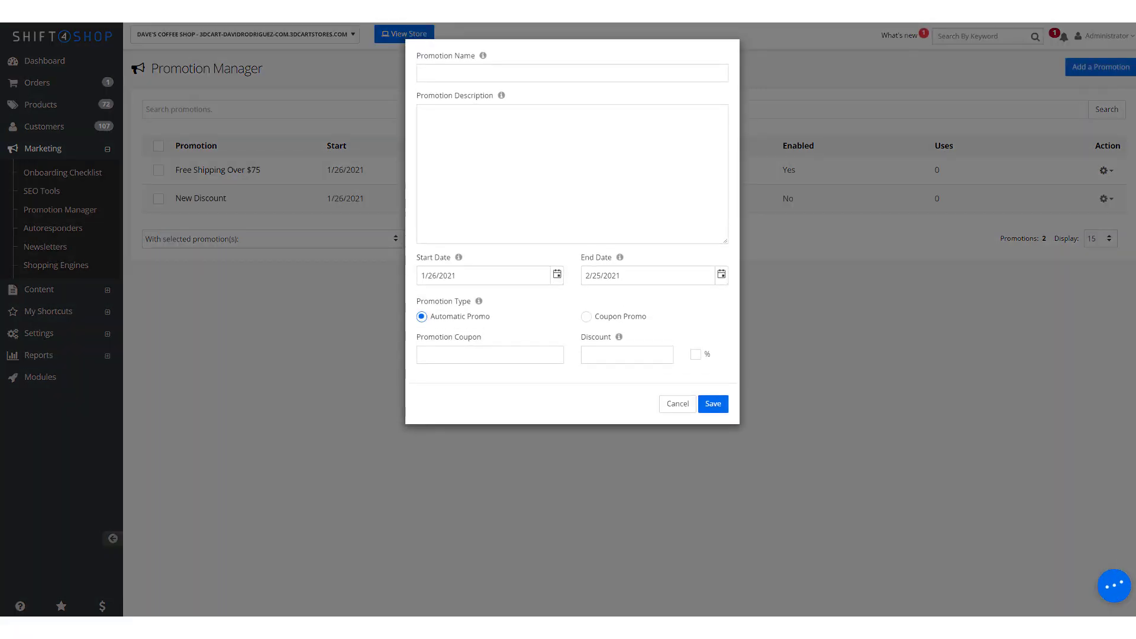
{"action": "type", "text": "Buy 1 Get 1 Free"}
{"action": "left_click", "coordinate": [597, 146]}
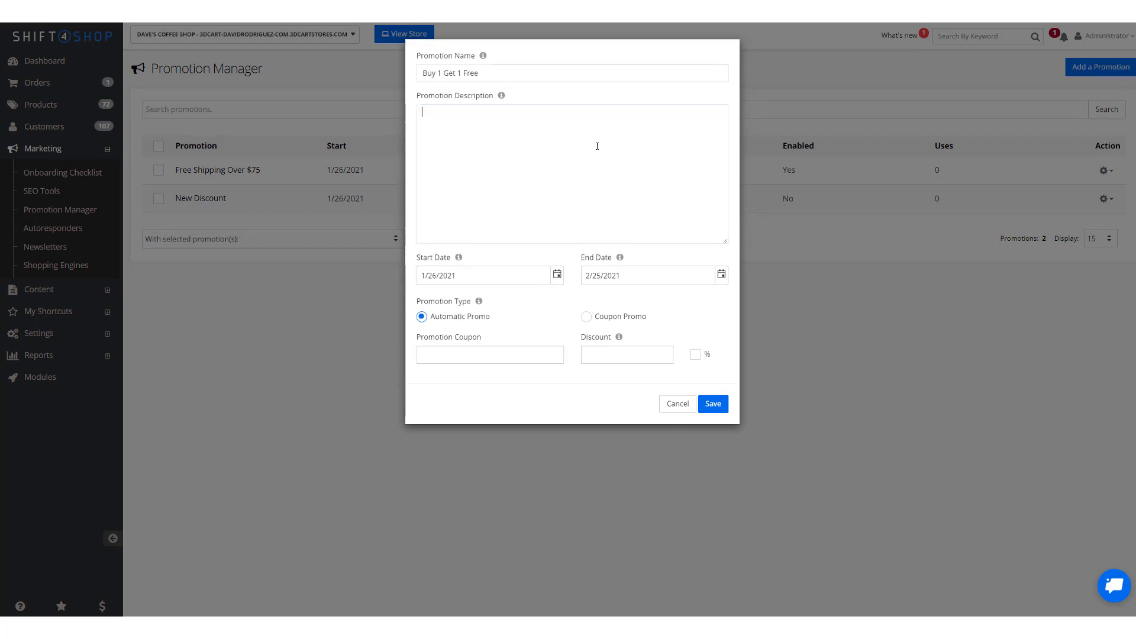
{"action": "type", "text": "But 1 item get another item free"}
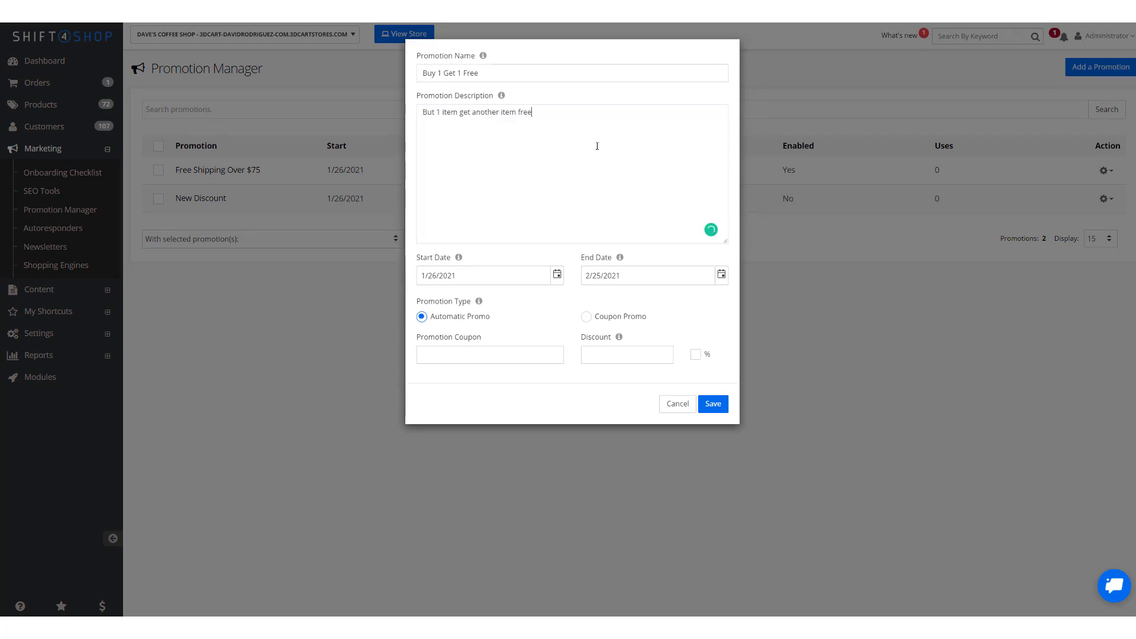
- Make it a coupon promotion with code BOGO and save it
{"action": "left_click", "coordinate": [585, 317]}
{"action": "left_click", "coordinate": [528, 353]}
{"action": "type", "text": "B"}
{"action": "type", "text": "OGO"}
{"action": "left_click", "coordinate": [725, 406]}
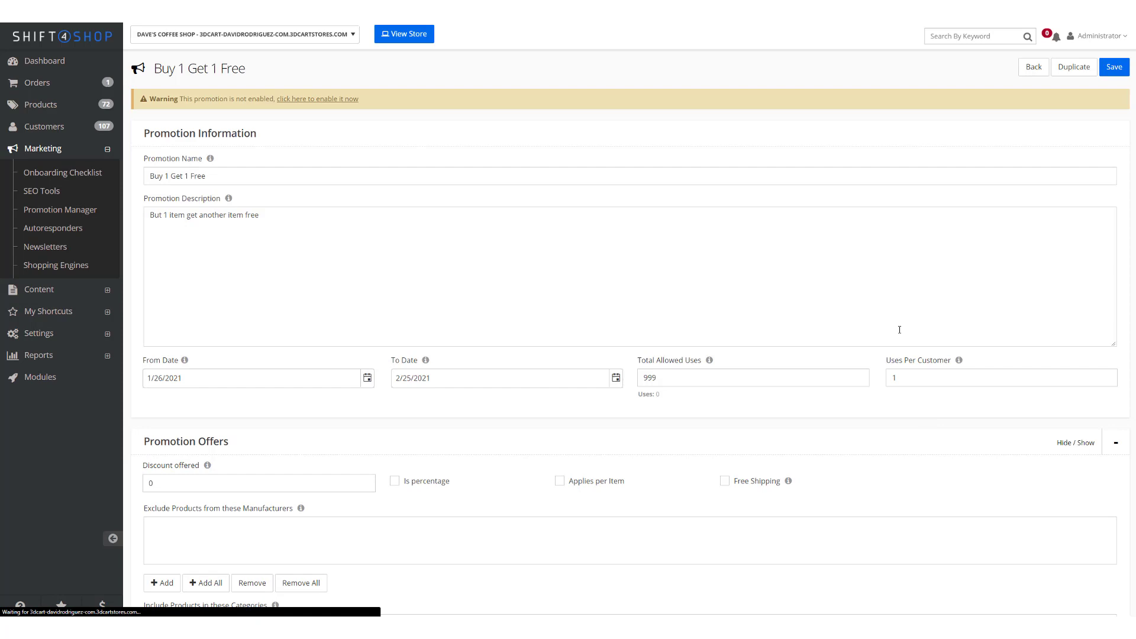
- Add the Men's Jersey Short Sleeve Ringer Tee as the required basket product
{"action": "scroll", "coordinate": [728, 206], "scroll_direction": "down", "scroll_amount": 2}
{"action": "scroll", "coordinate": [729, 207], "scroll_direction": "down", "scroll_amount": 2}
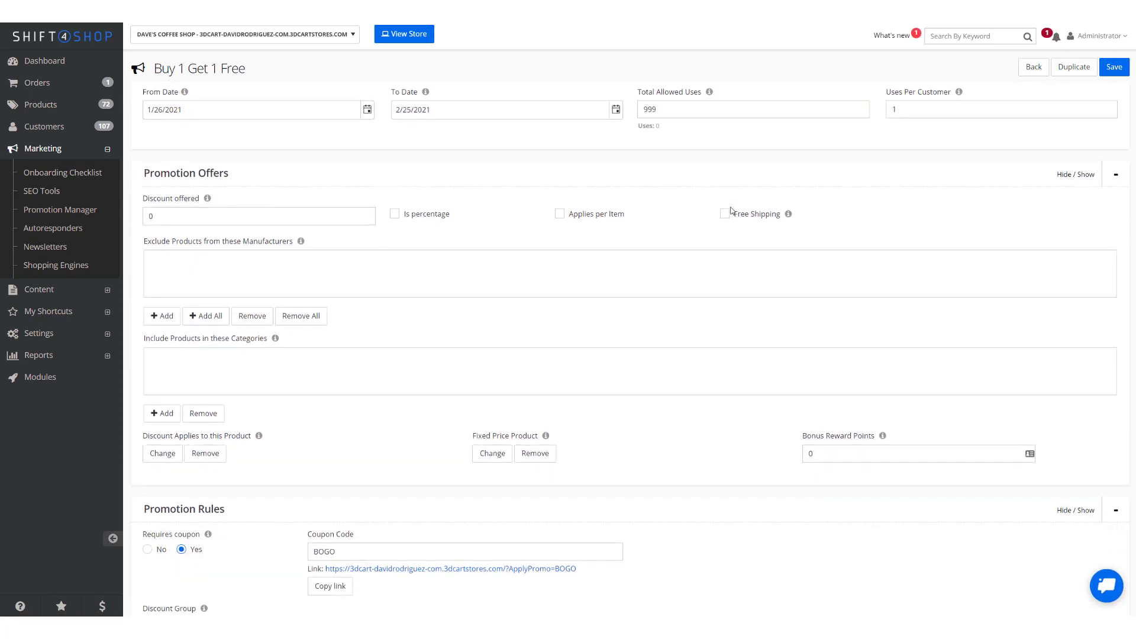
{"action": "scroll", "coordinate": [734, 225], "scroll_direction": "down", "scroll_amount": 4}
{"action": "scroll", "coordinate": [737, 237], "scroll_direction": "down", "scroll_amount": 2}
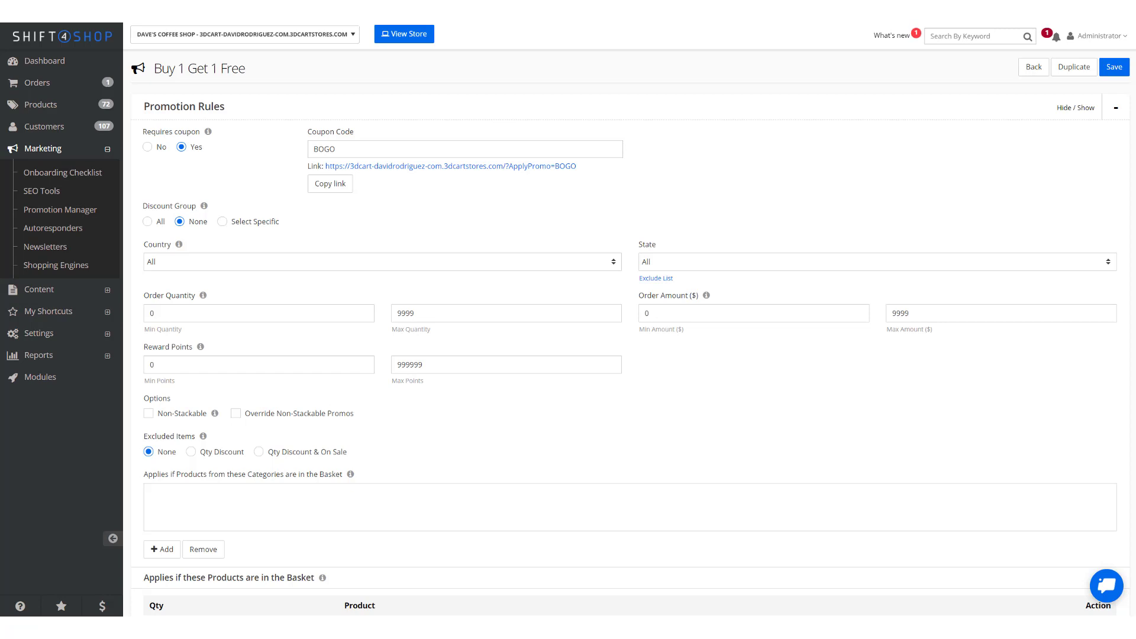
{"action": "scroll", "coordinate": [925, 381], "scroll_direction": "down", "scroll_amount": 2}
{"action": "scroll", "coordinate": [928, 377], "scroll_direction": "down", "scroll_amount": 1}
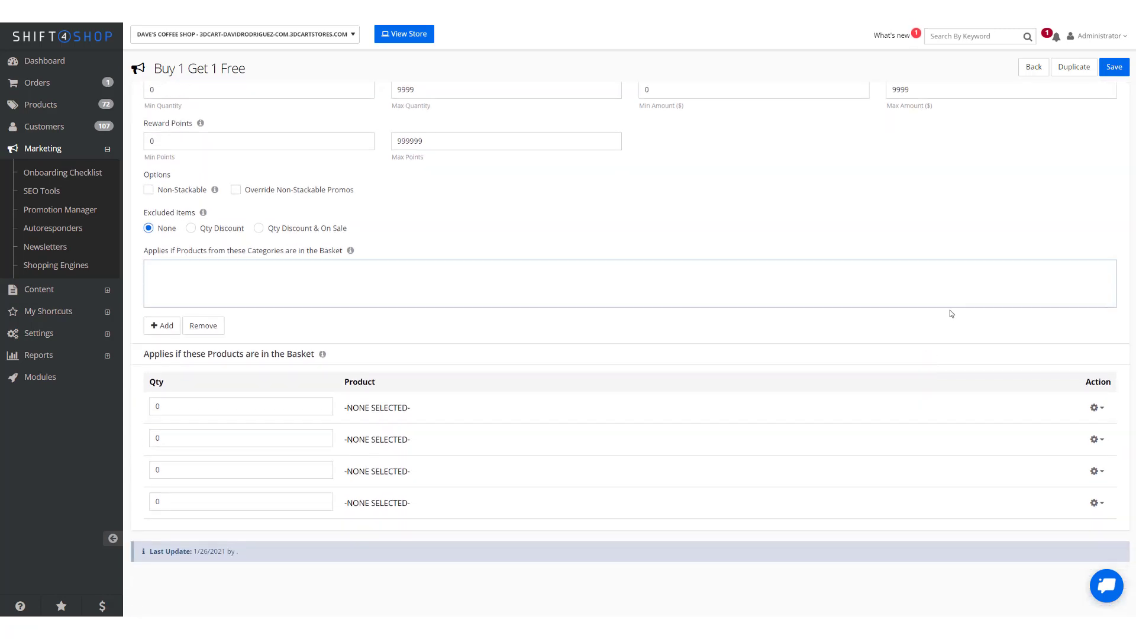
{"action": "left_click", "coordinate": [1104, 412]}
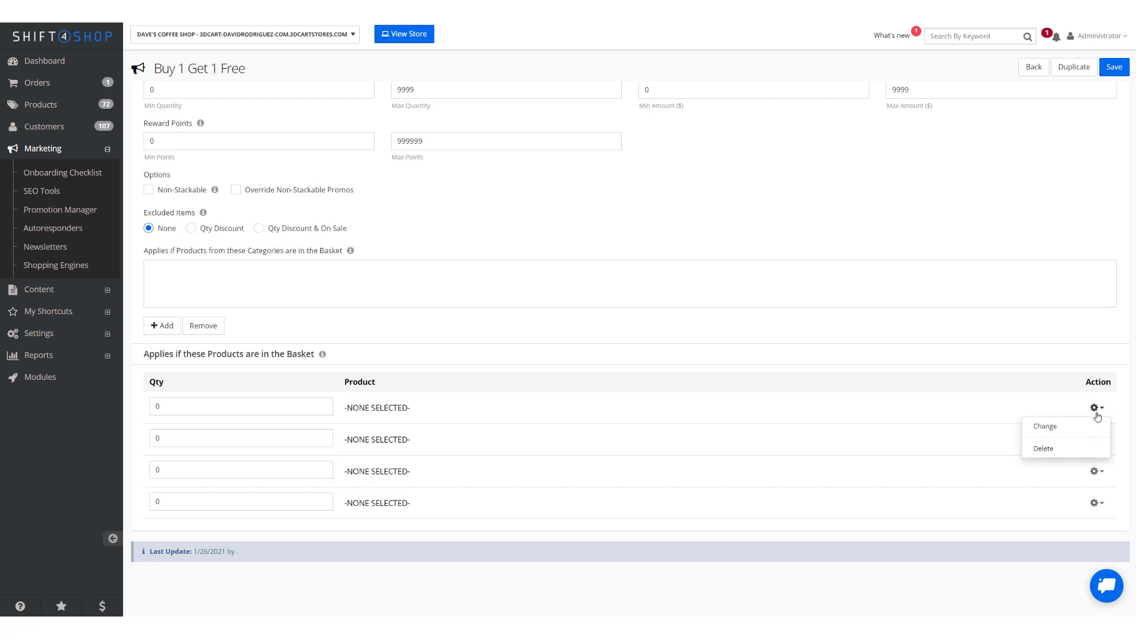
{"action": "left_click", "coordinate": [1074, 427]}
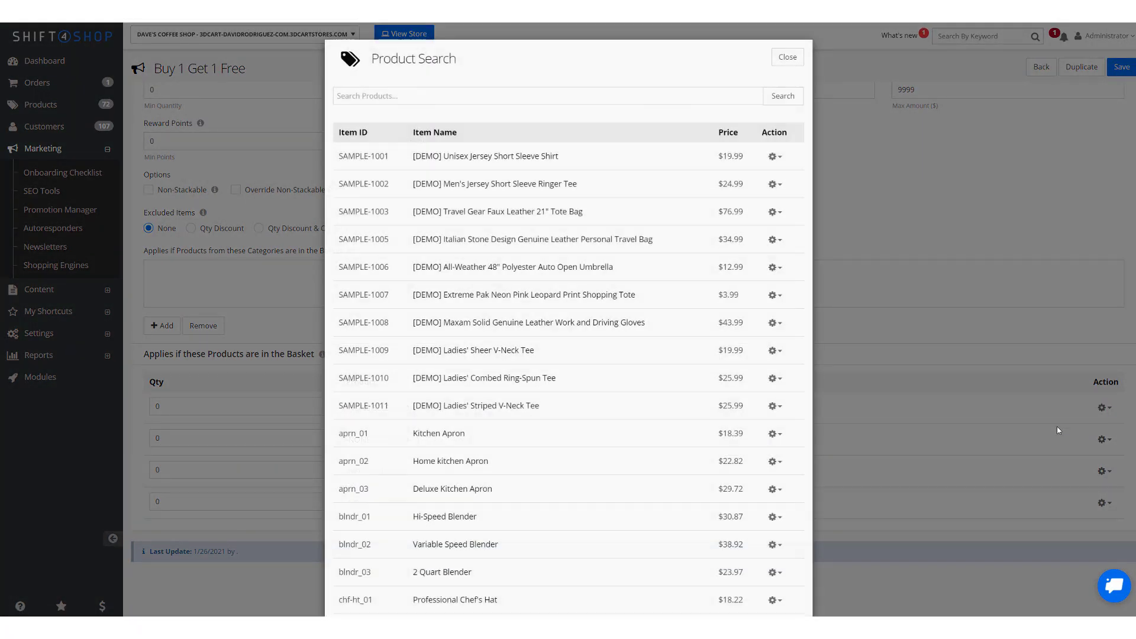
{"action": "left_click", "coordinate": [780, 191]}
{"action": "left_click", "coordinate": [763, 202]}
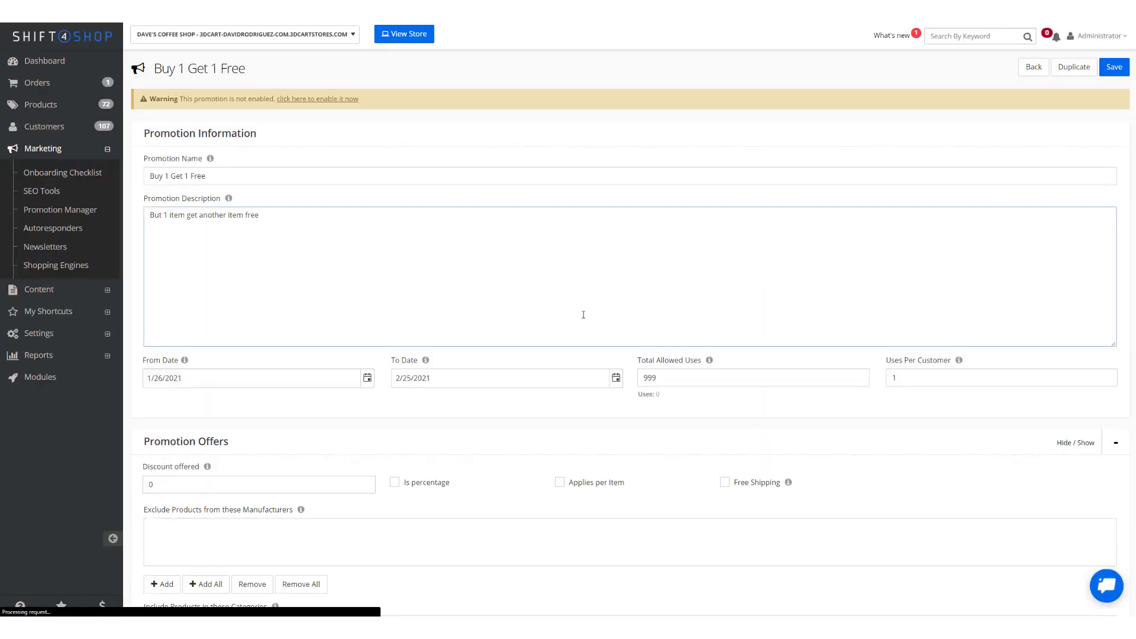
- Clear the ringer tee's zero basket quantity
{"action": "scroll", "coordinate": [583, 314], "scroll_direction": "down", "scroll_amount": 5}
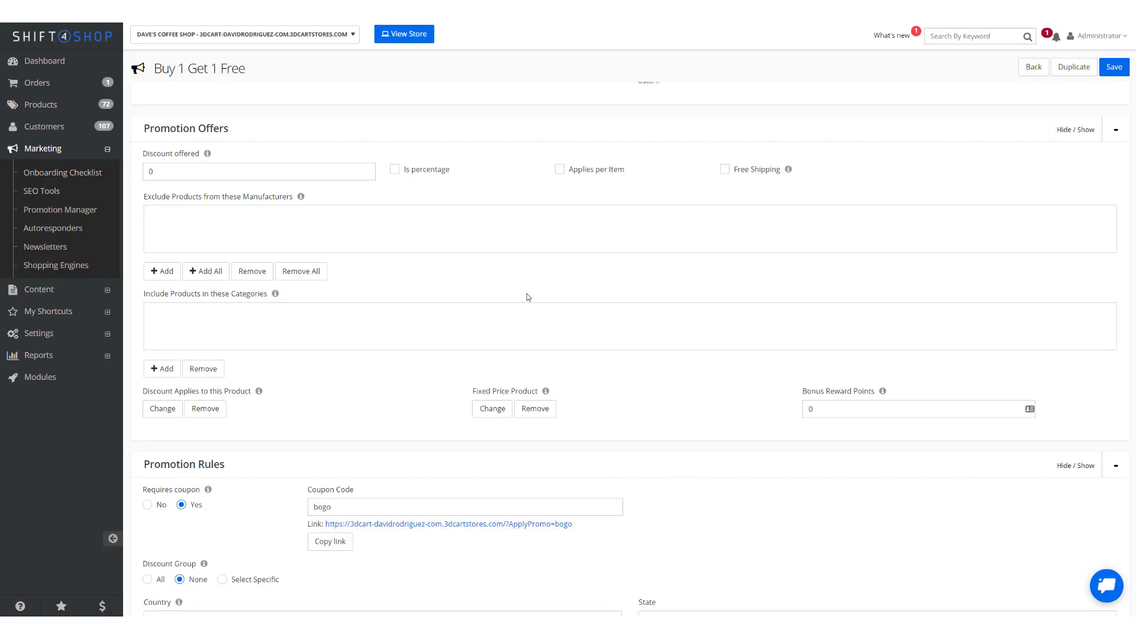
{"action": "scroll", "coordinate": [527, 294], "scroll_direction": "down", "scroll_amount": 5}
{"action": "scroll", "coordinate": [527, 292], "scroll_direction": "down", "scroll_amount": 2}
{"action": "scroll", "coordinate": [528, 291], "scroll_direction": "down", "scroll_amount": 4}
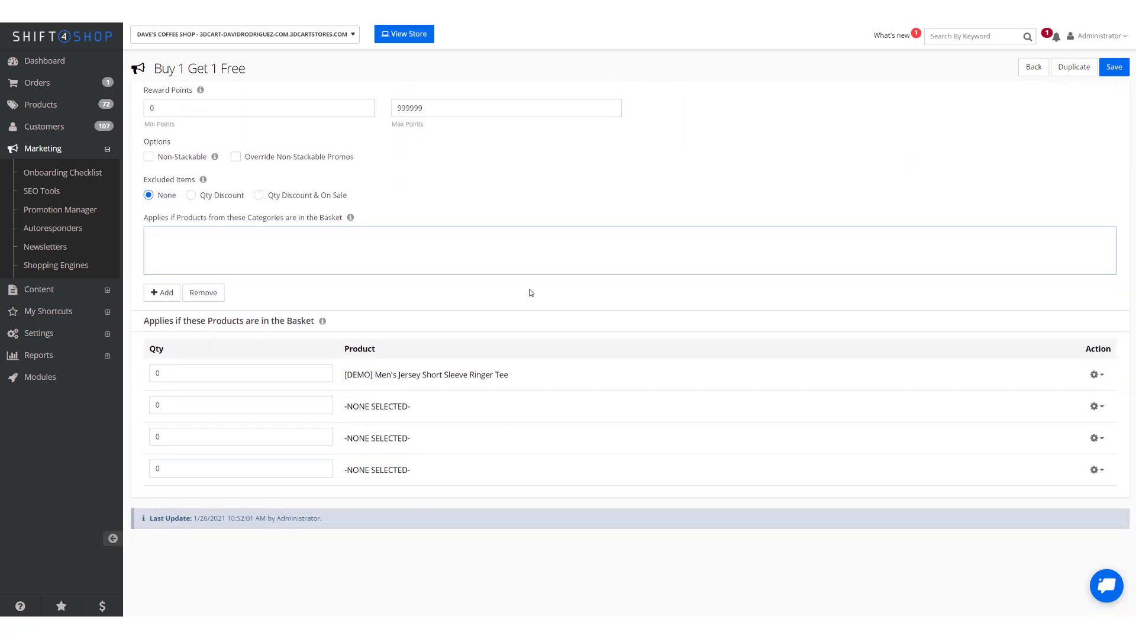
{"action": "left_click", "coordinate": [236, 369]}
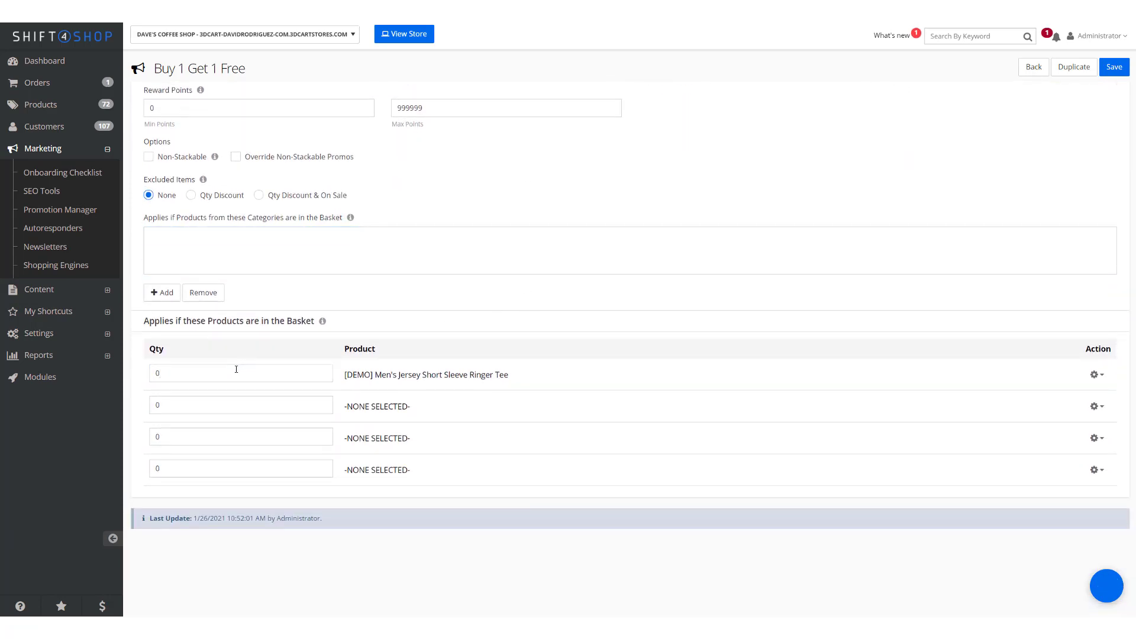
{"action": "key", "text": "BackSpace"}
- Enter a basket quantity of 1 for the ringer tee
{"action": "type", "text": "1"}
{"action": "scroll", "coordinate": [510, 392], "scroll_direction": "up", "scroll_amount": 3}
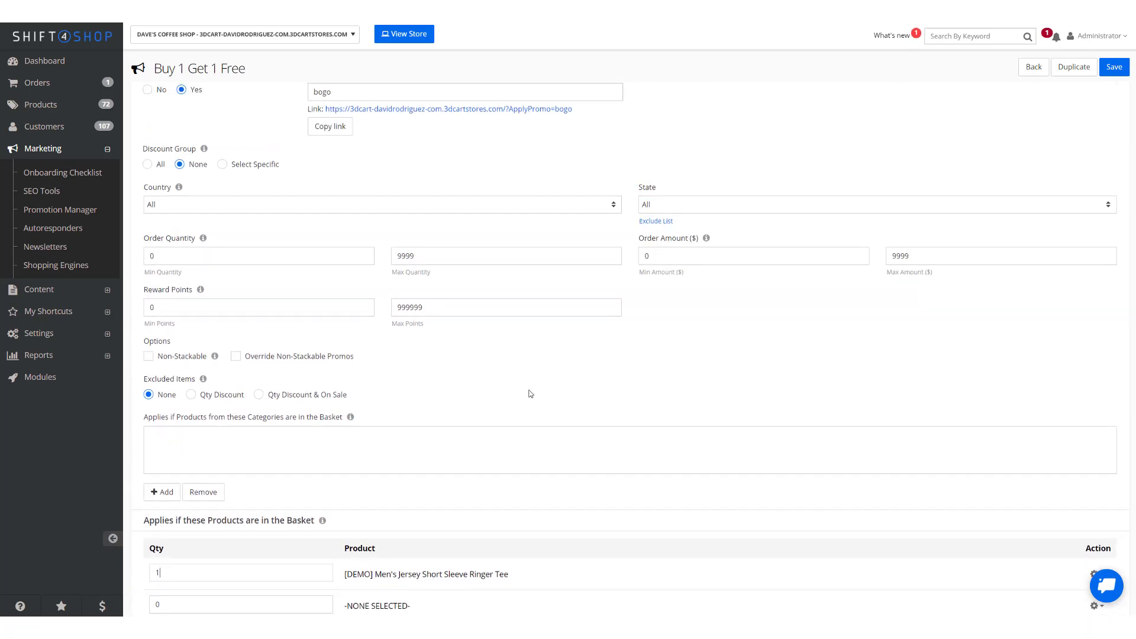
{"action": "scroll", "coordinate": [530, 392], "scroll_direction": "up", "scroll_amount": 3}
{"action": "scroll", "coordinate": [562, 400], "scroll_direction": "up", "scroll_amount": 2}
{"action": "scroll", "coordinate": [562, 400], "scroll_direction": "up", "scroll_amount": 3}
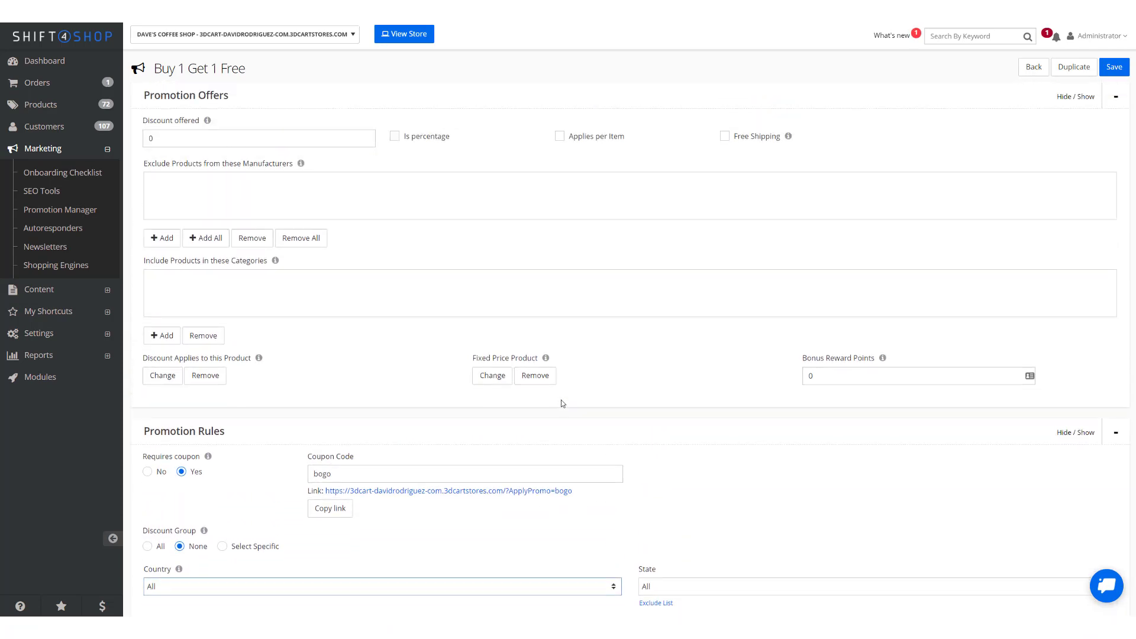
{"action": "scroll", "coordinate": [562, 403], "scroll_direction": "down", "scroll_amount": 1}
- Make the ringer tee the fixed-price product at 0 and save the promotion
{"action": "left_click", "coordinate": [499, 376]}
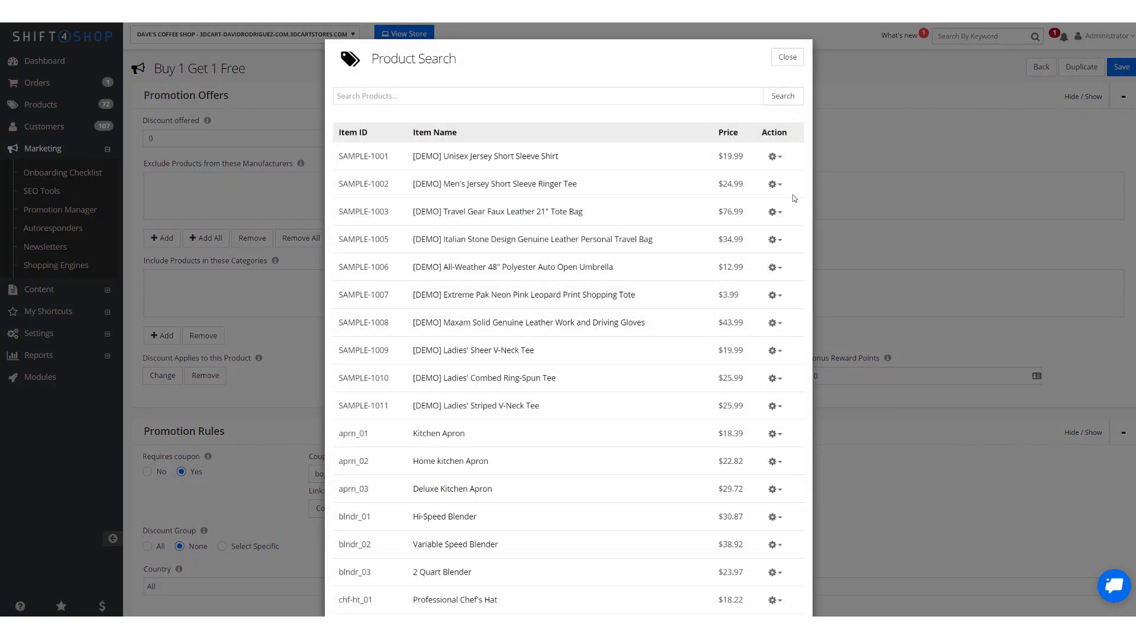
{"action": "left_click", "coordinate": [782, 189]}
{"action": "left_click", "coordinate": [763, 201]}
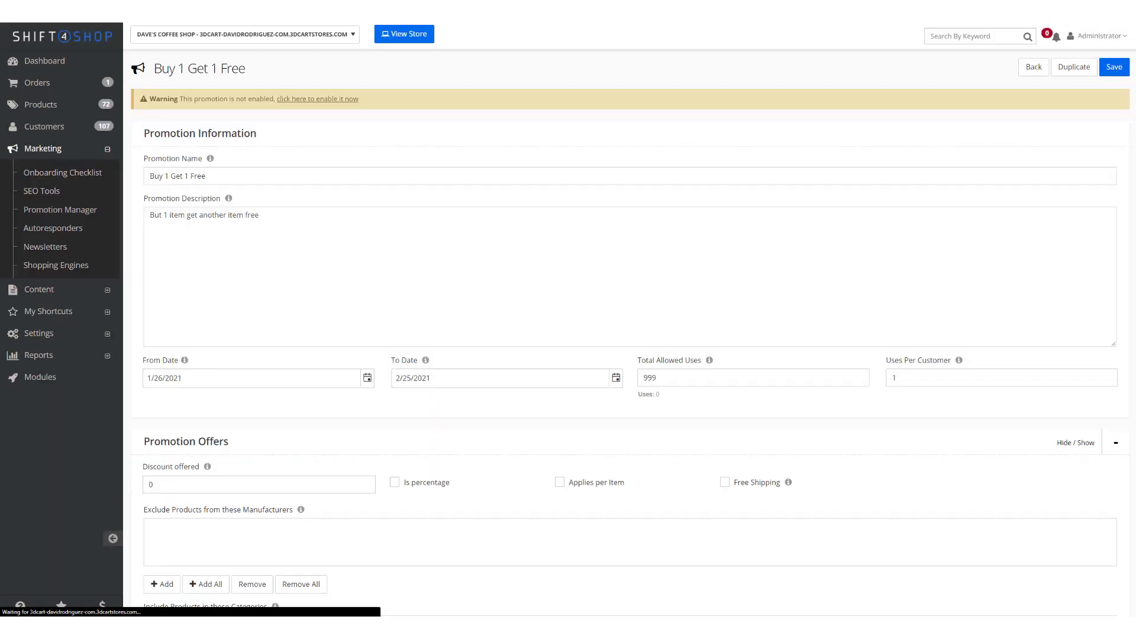
{"action": "scroll", "coordinate": [769, 379], "scroll_direction": "down", "scroll_amount": 5}
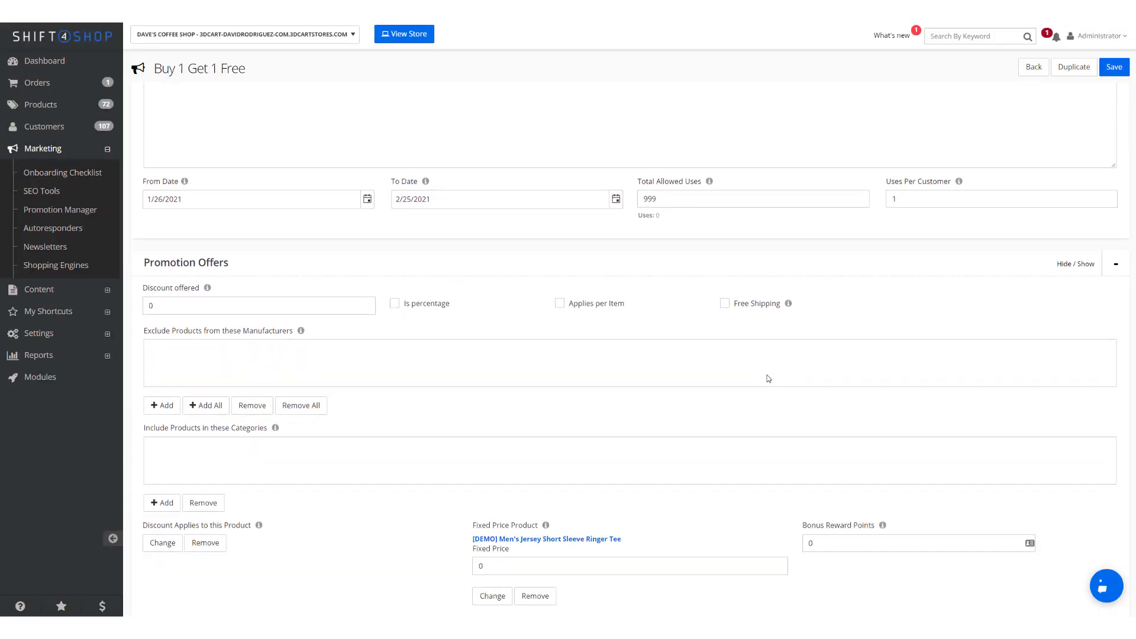
{"action": "left_click", "coordinate": [524, 438]}
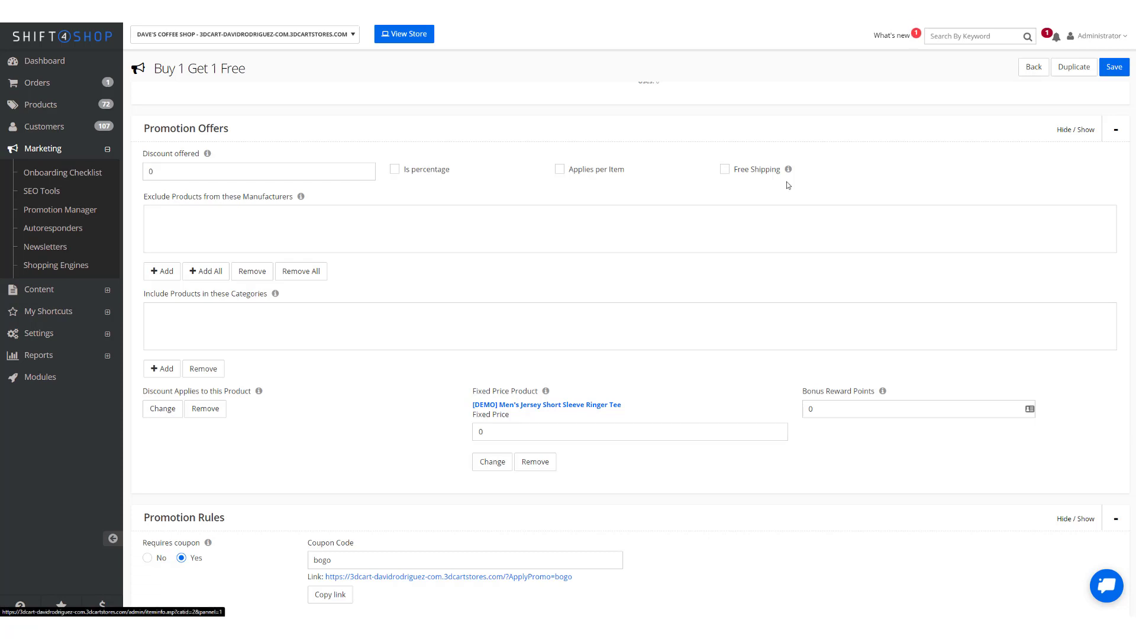
{"action": "left_click", "coordinate": [1124, 70]}
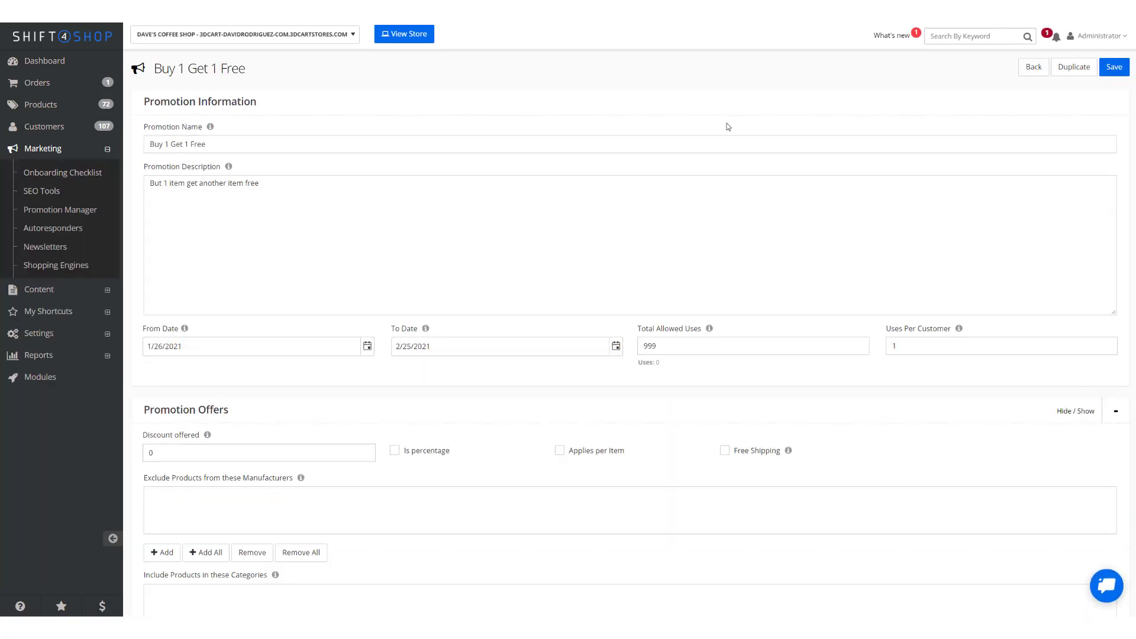
- Start a fourth promotion named 'Buy 10 mens item, get a shirt 50% off', with the same text as its description
{"action": "left_click", "coordinate": [101, 211]}
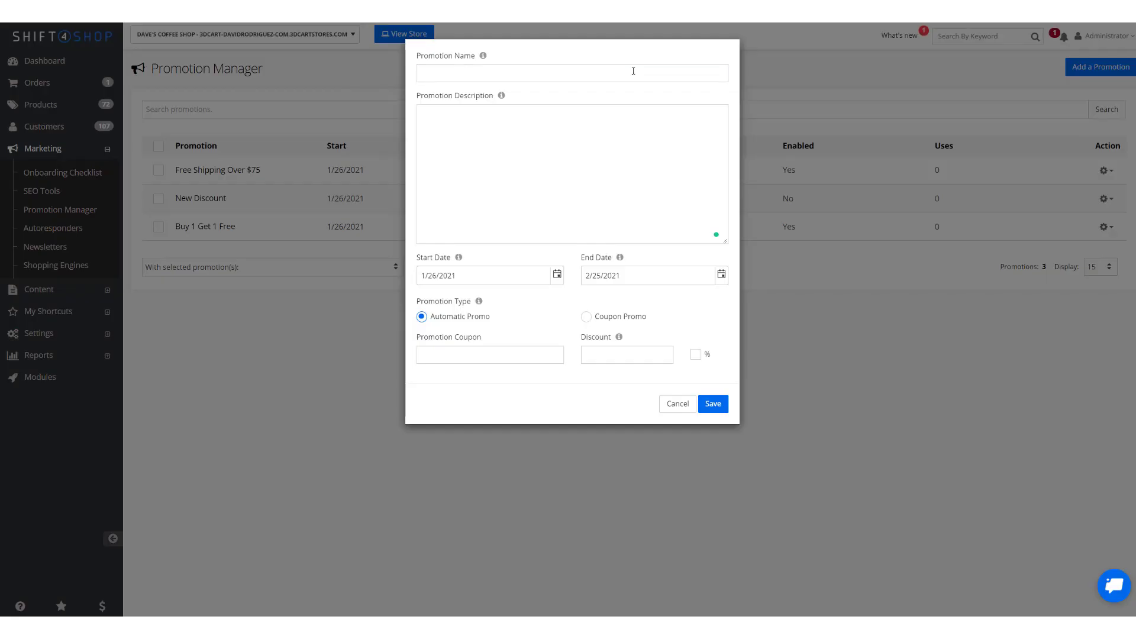
{"action": "left_click", "coordinate": [631, 73]}
{"action": "left_click", "coordinate": [502, 95]}
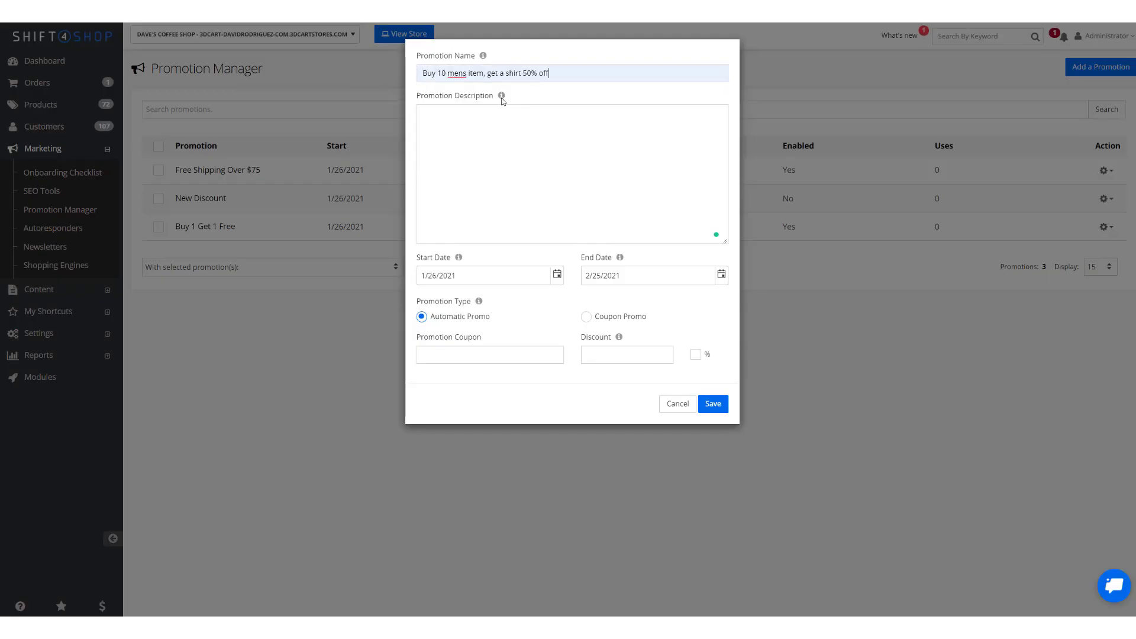
{"action": "left_click", "coordinate": [508, 131]}
{"action": "type", "text": "Buy 10 mens item, get a shirt 50% off"}
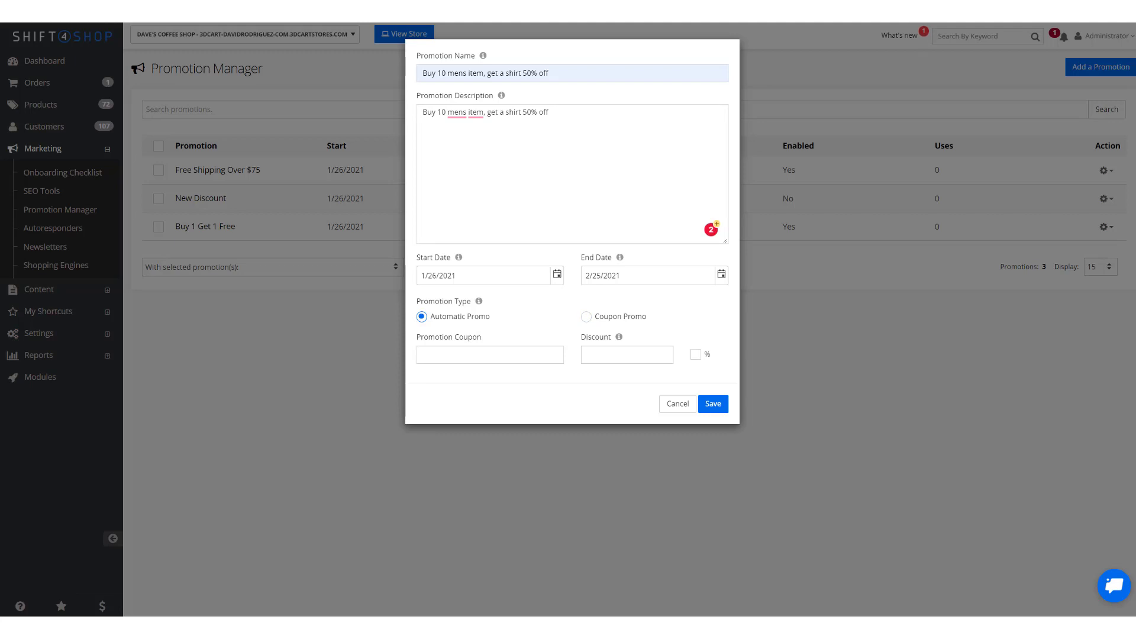
- Make it a coupon promotion using the minimum10 coupon and save it
{"action": "left_click", "coordinate": [587, 317]}
{"action": "left_click", "coordinate": [525, 354]}
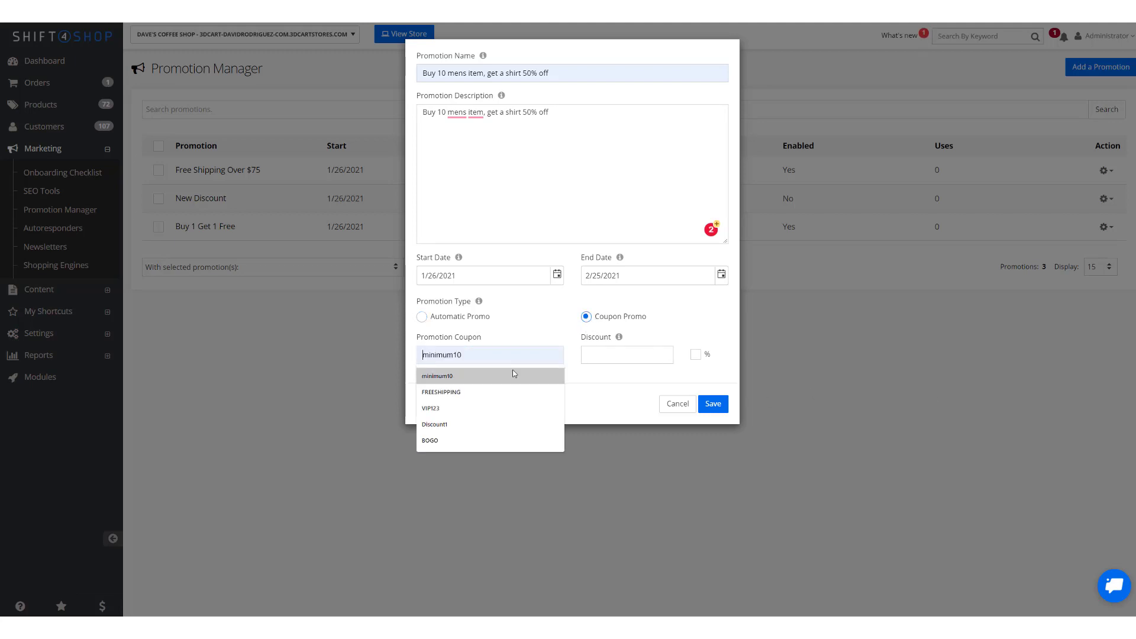
{"action": "left_click", "coordinate": [512, 372]}
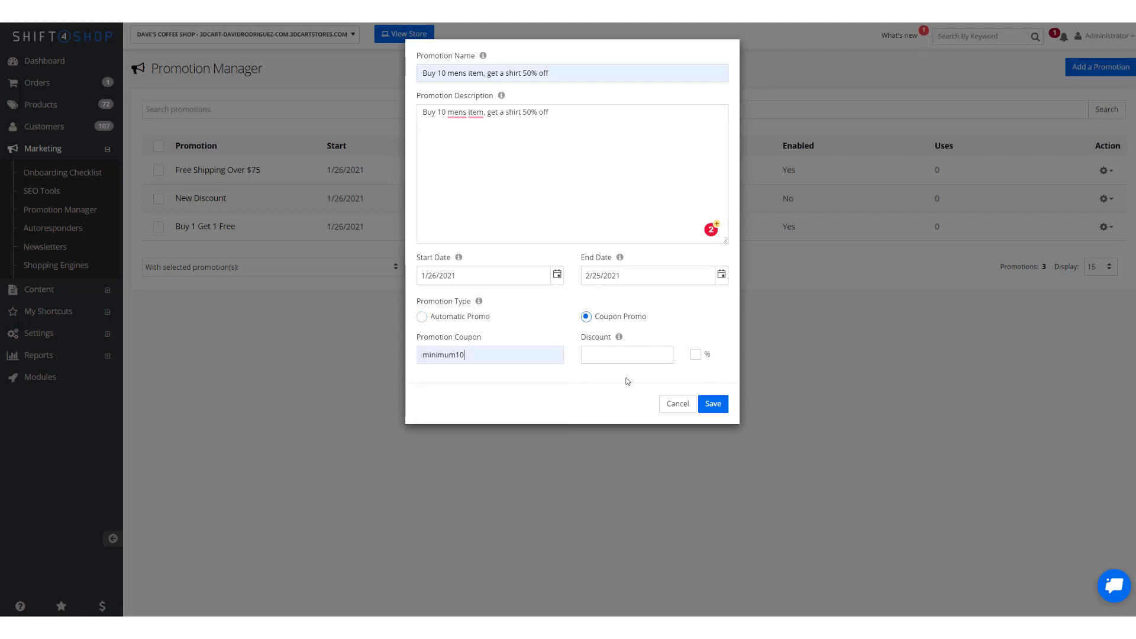
{"action": "left_click", "coordinate": [714, 404]}
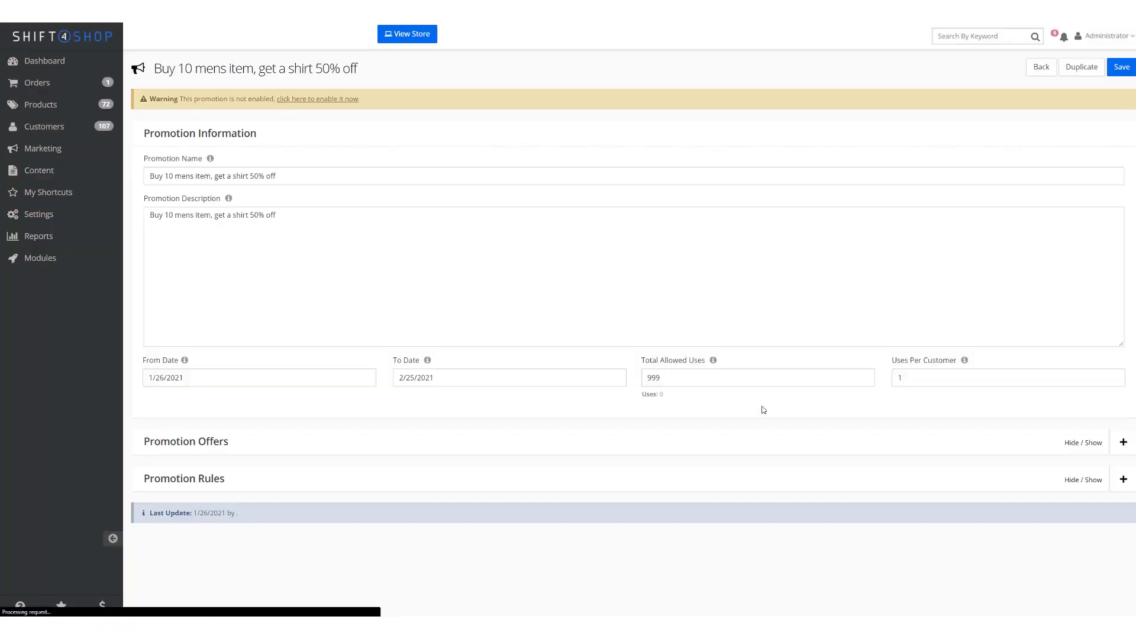
- Set the offer to a 50 percent discount and save the promotion
{"action": "left_click", "coordinate": [796, 340]}
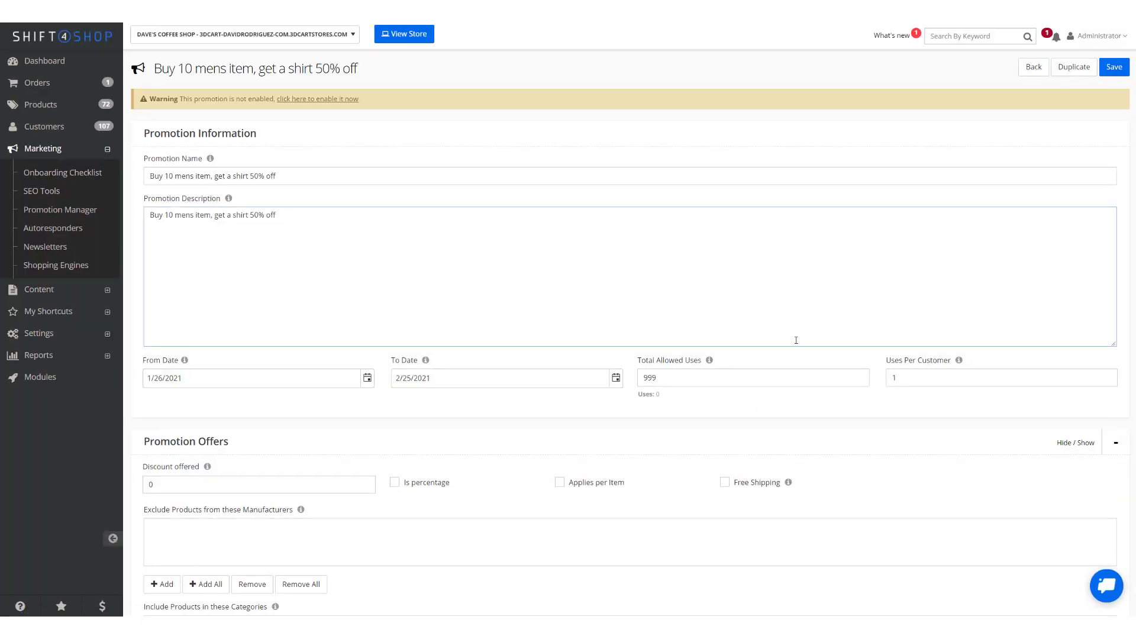
{"action": "scroll", "coordinate": [794, 340], "scroll_direction": "down", "scroll_amount": 3}
{"action": "scroll", "coordinate": [769, 344], "scroll_direction": "down", "scroll_amount": 2}
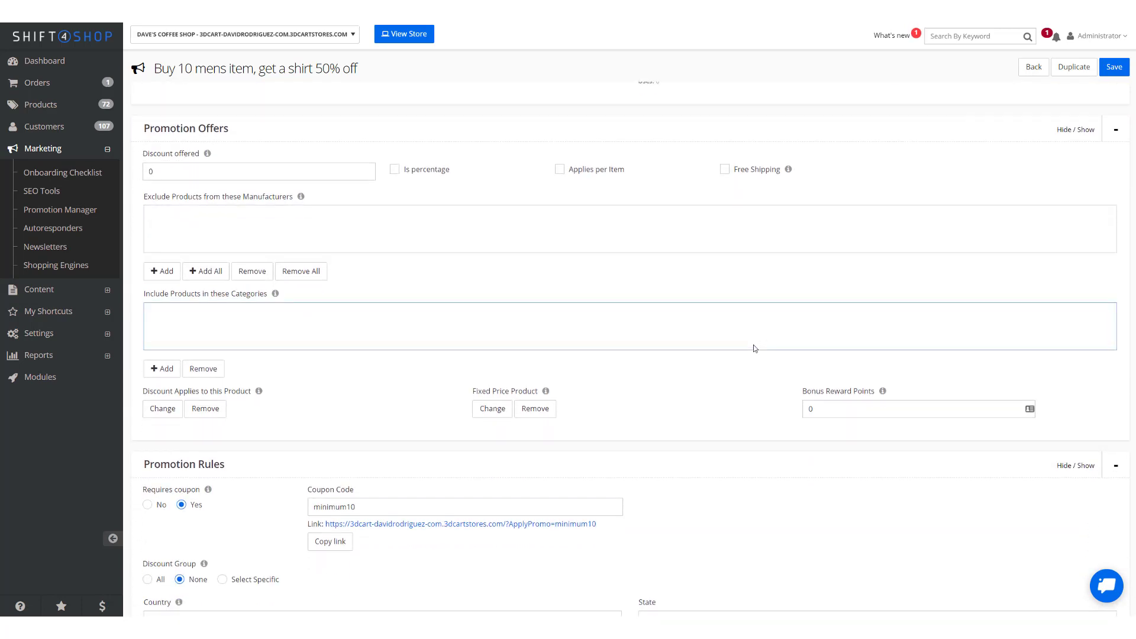
{"action": "left_click", "coordinate": [394, 169]}
{"action": "left_click", "coordinate": [259, 177]}
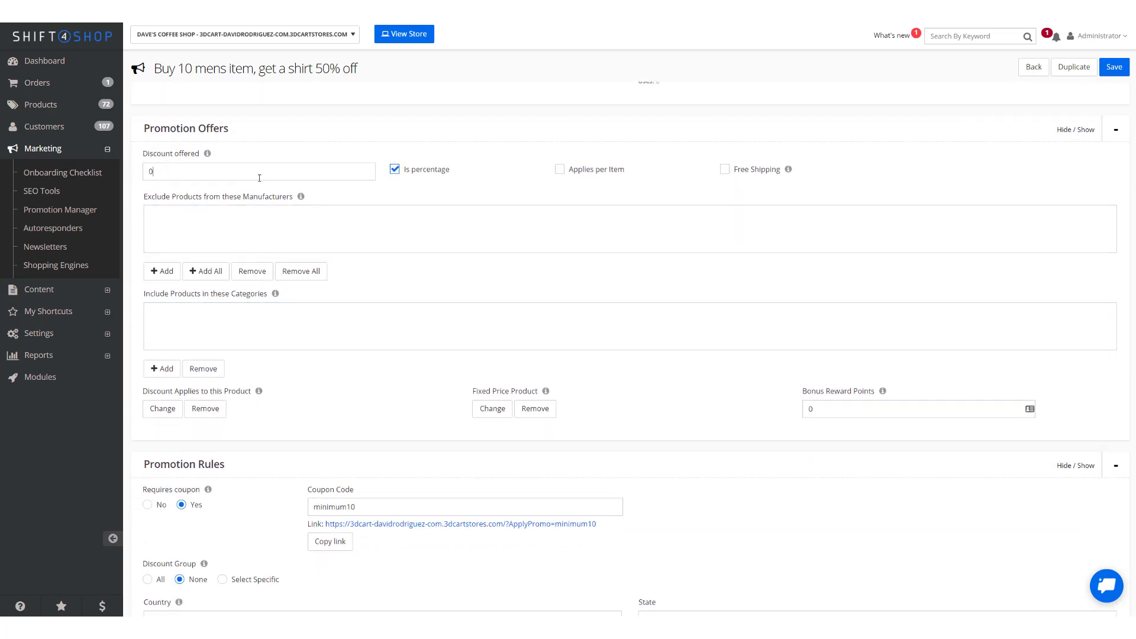
{"action": "type", "text": "50"}
{"action": "left_click", "coordinate": [1111, 72]}
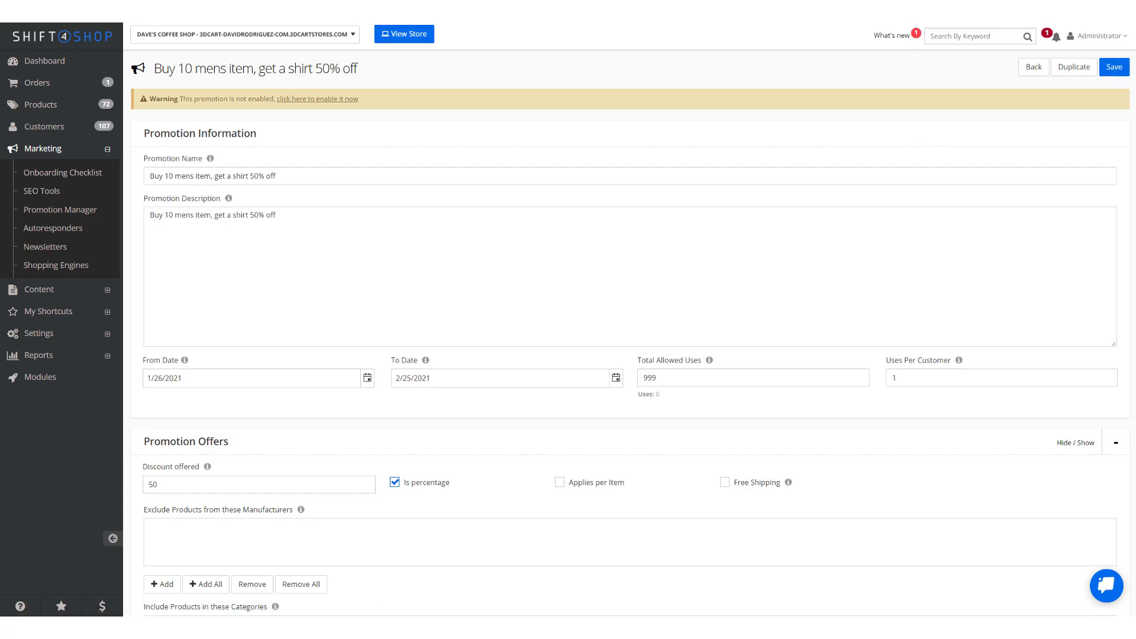
- Set minimum quantity to 10, require Men category items in the basket, and save
{"action": "scroll", "coordinate": [896, 356], "scroll_direction": "down", "scroll_amount": 6}
{"action": "scroll", "coordinate": [896, 356], "scroll_direction": "down", "scroll_amount": 4}
{"action": "scroll", "coordinate": [898, 354], "scroll_direction": "down", "scroll_amount": 2}
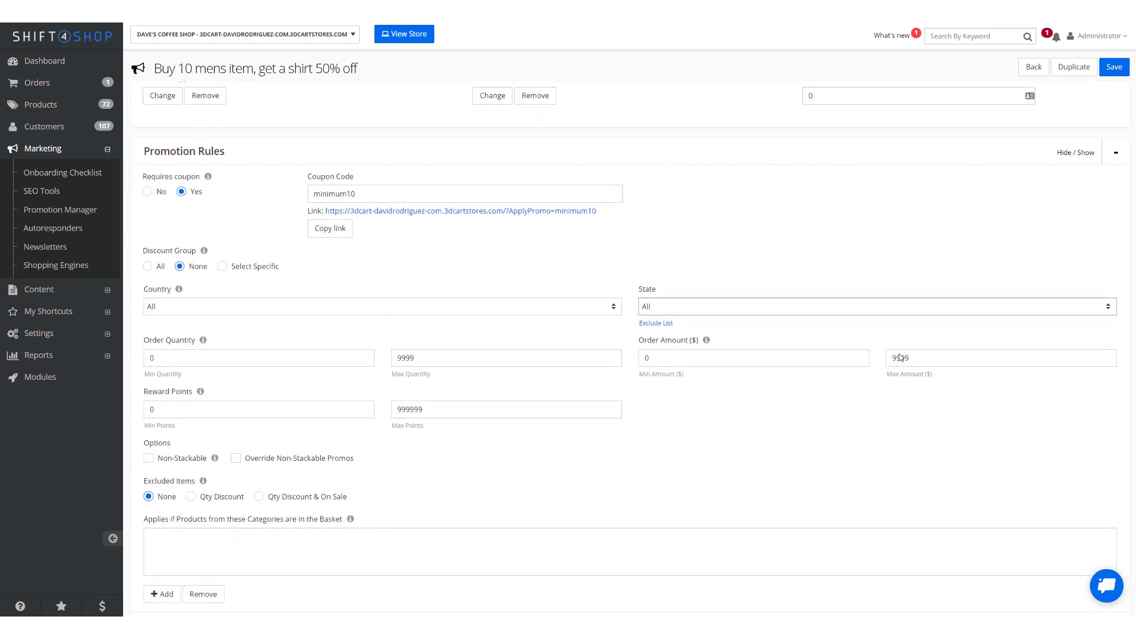
{"action": "scroll", "coordinate": [899, 357], "scroll_direction": "down", "scroll_amount": 1}
{"action": "left_click", "coordinate": [158, 319]}
{"action": "type", "text": "10"}
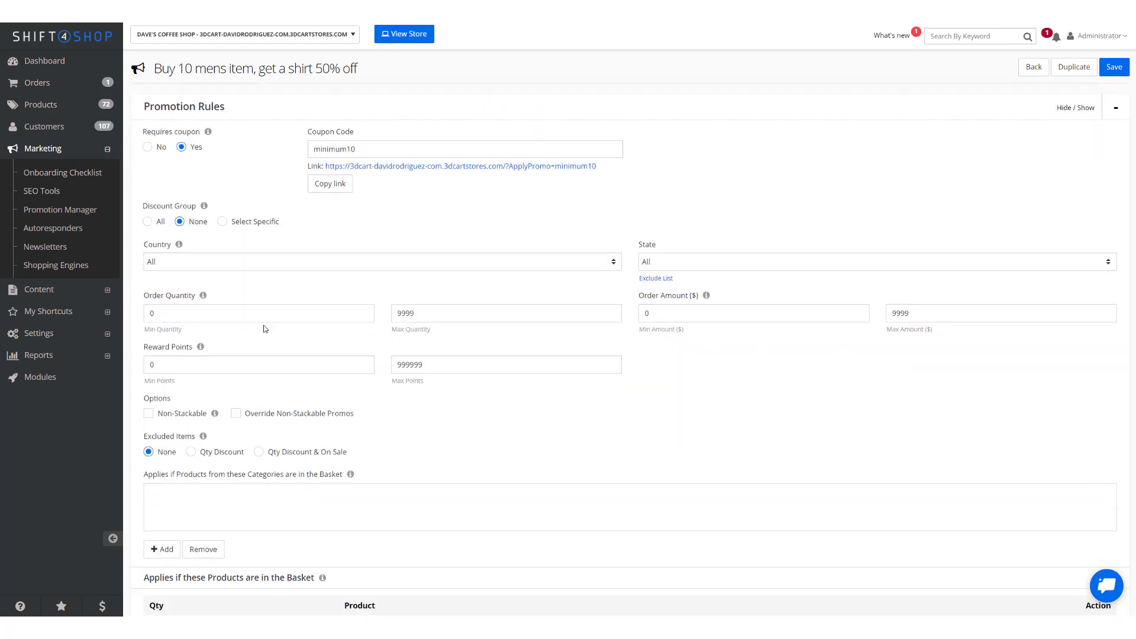
{"action": "left_click", "coordinate": [162, 549]}
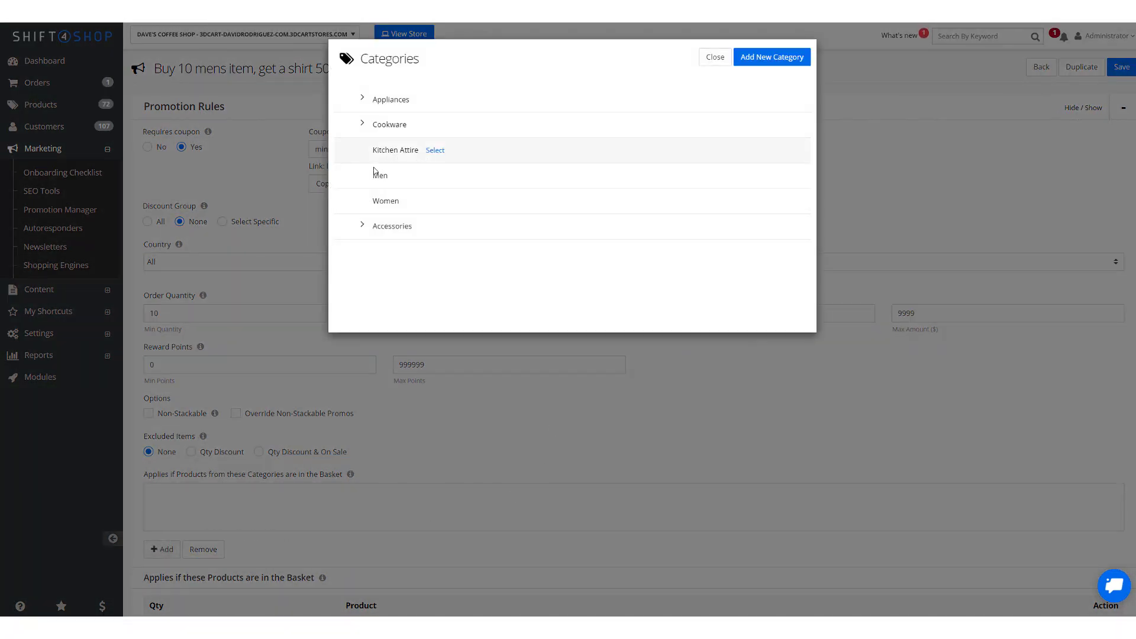
{"action": "left_click", "coordinate": [403, 176]}
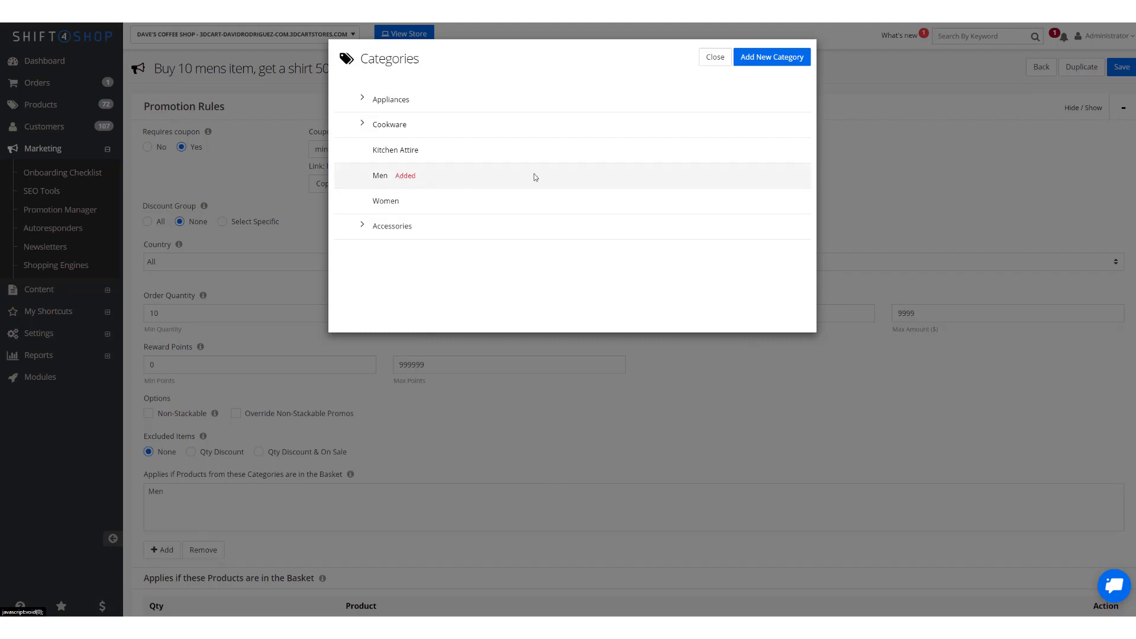
{"action": "left_click", "coordinate": [714, 57]}
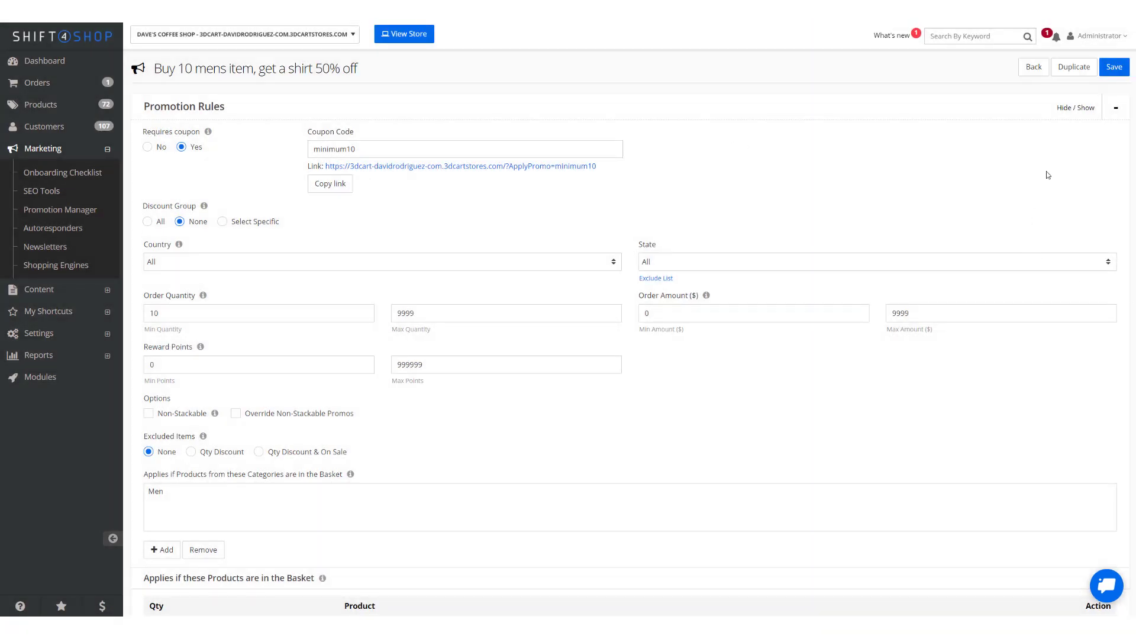
{"action": "left_click", "coordinate": [1114, 67]}
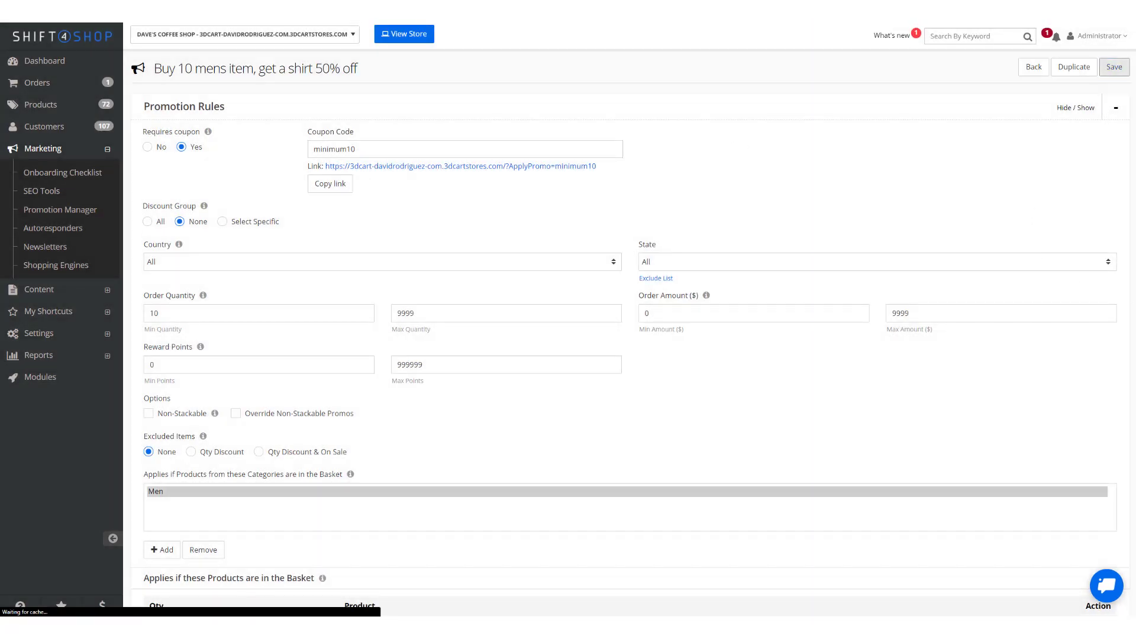
- Make the Men's Jersey Short Sleeve Ringer Tee (SAMPLE-1002) the discounted product
{"action": "scroll", "coordinate": [811, 347], "scroll_direction": "down", "scroll_amount": 3}
{"action": "scroll", "coordinate": [814, 341], "scroll_direction": "down", "scroll_amount": 1}
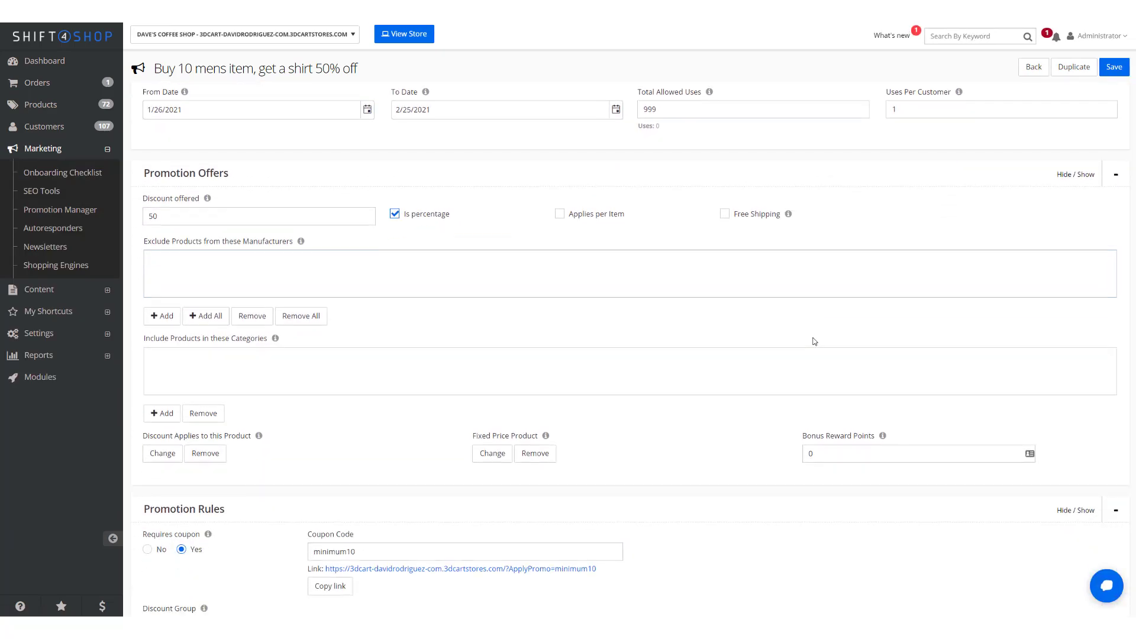
{"action": "scroll", "coordinate": [814, 341], "scroll_direction": "down", "scroll_amount": 1}
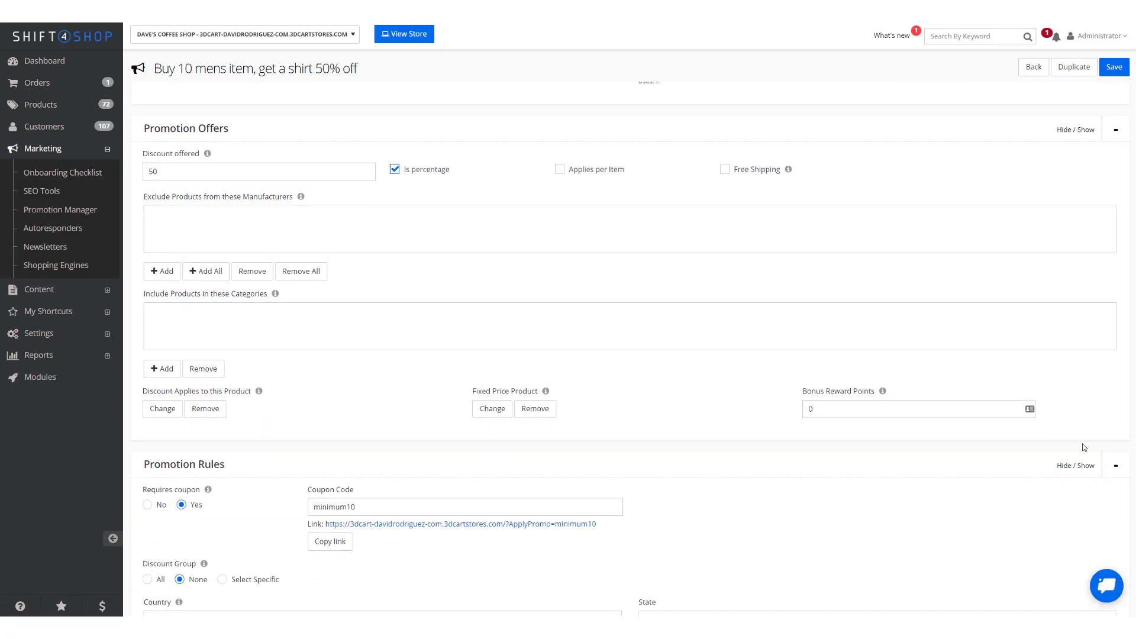
{"action": "left_click", "coordinate": [171, 410]}
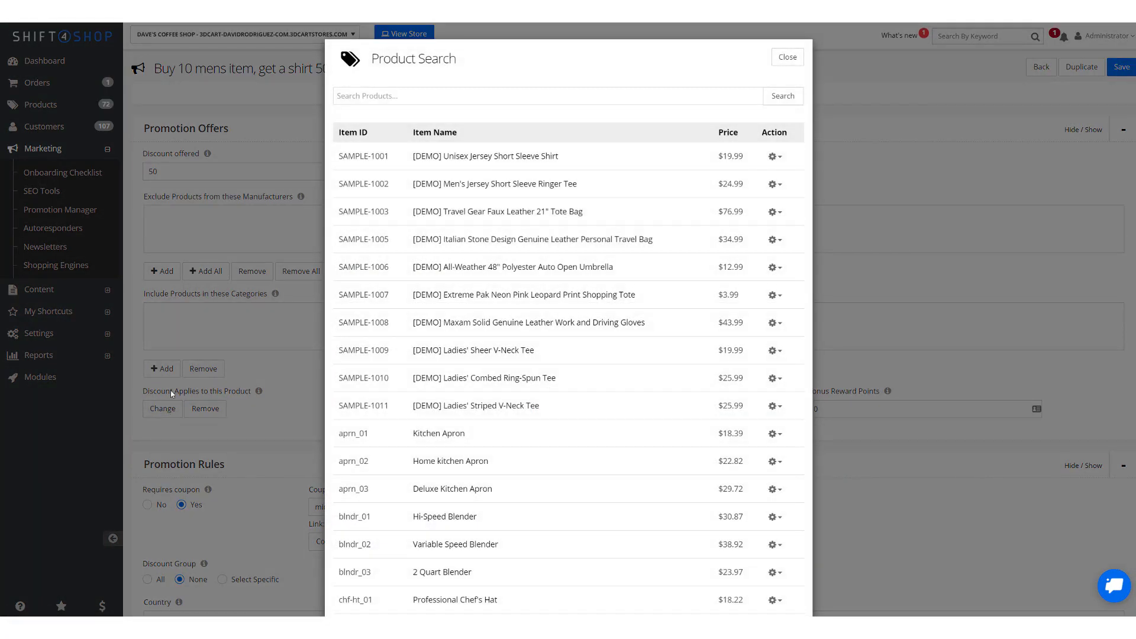
{"action": "left_click", "coordinate": [773, 184]}
{"action": "left_click", "coordinate": [758, 202]}
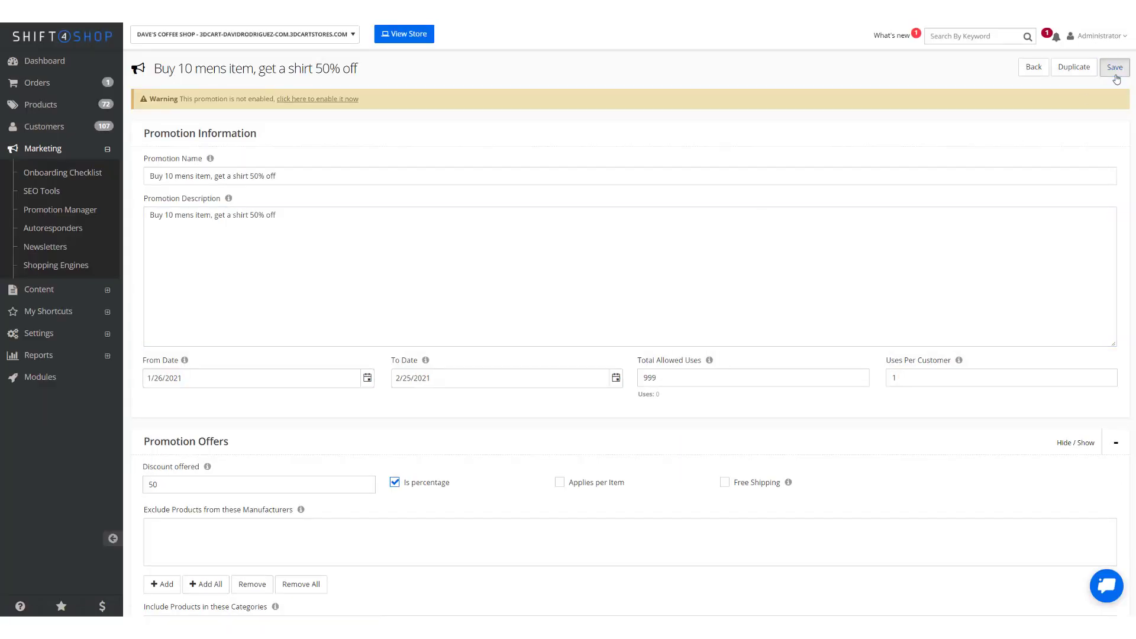
{"action": "scroll", "coordinate": [727, 328], "scroll_direction": "down", "scroll_amount": 5}
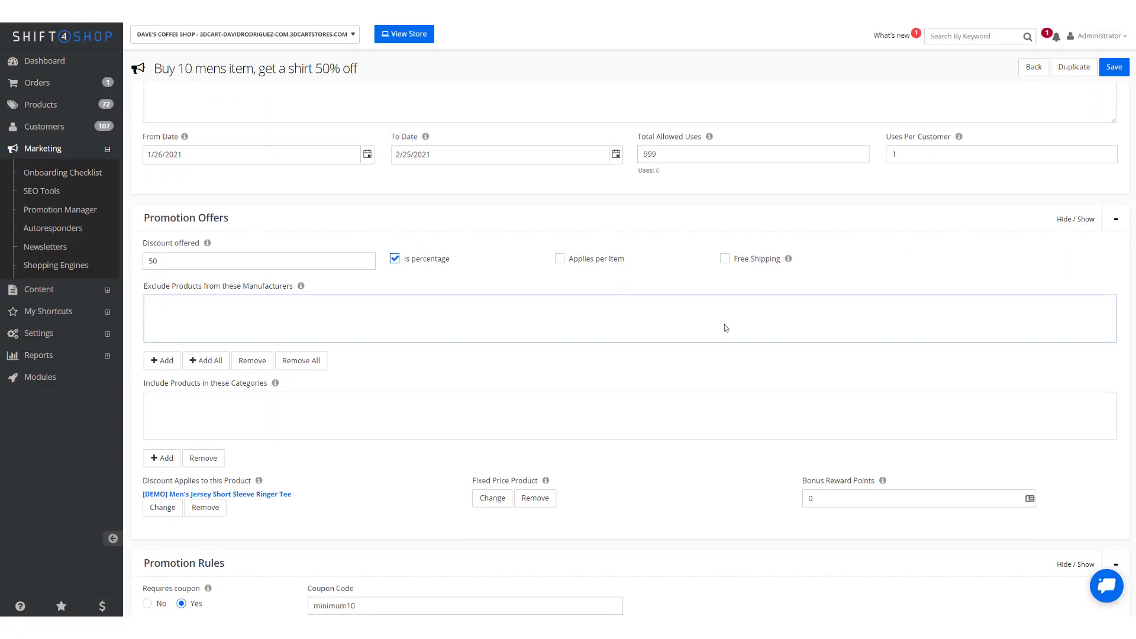